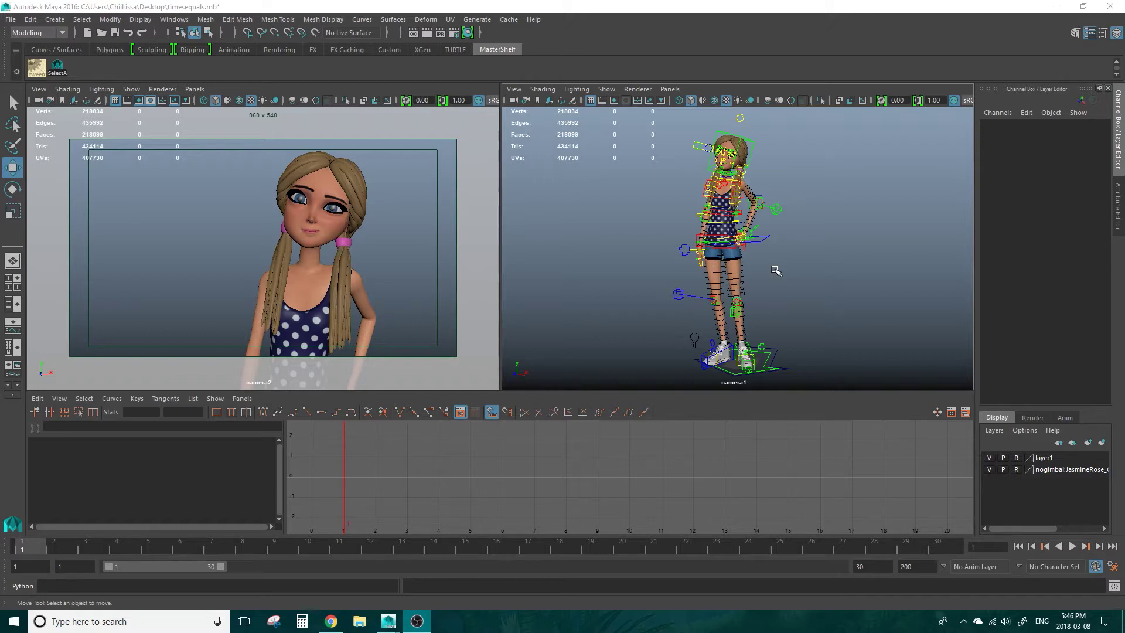
Step: Open tweenMachine, place its window over the camera1 view, and select all of the character's rig controls
{"action": "left_click", "coordinate": [776, 271]}
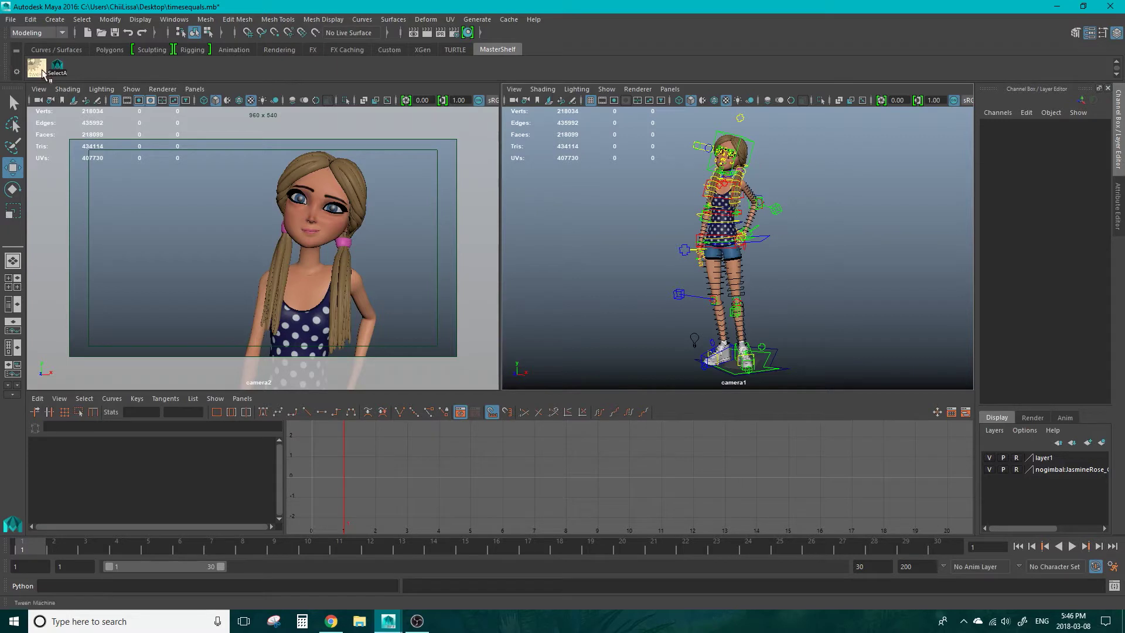
{"action": "left_click", "coordinate": [39, 69]}
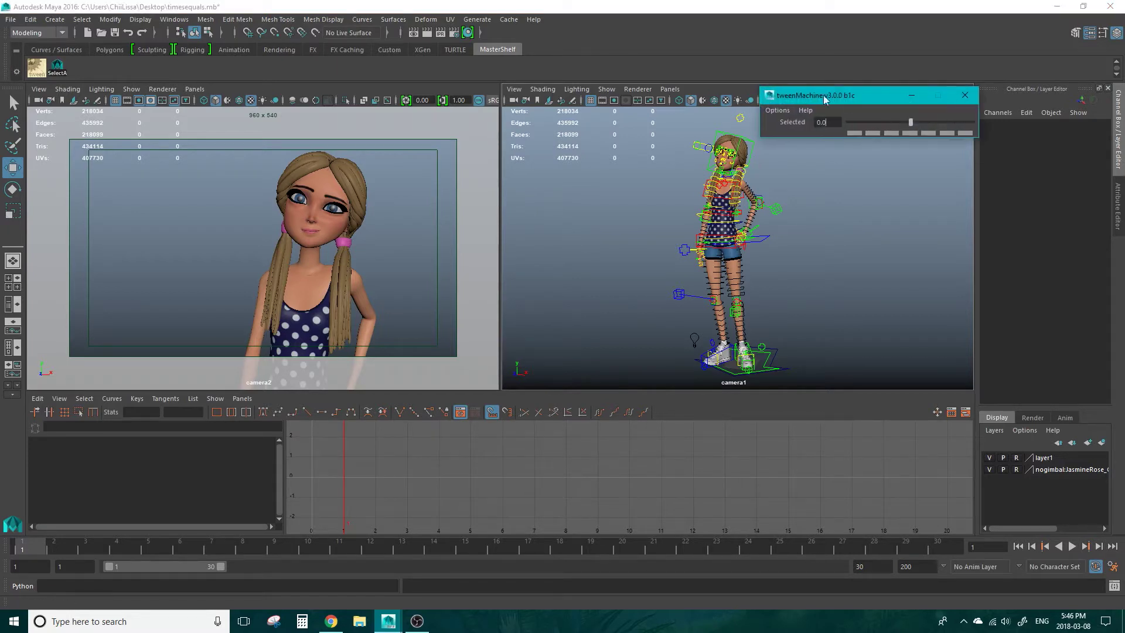
{"action": "left_click_drag", "start_coordinate": [824, 95], "coordinate": [818, 92]}
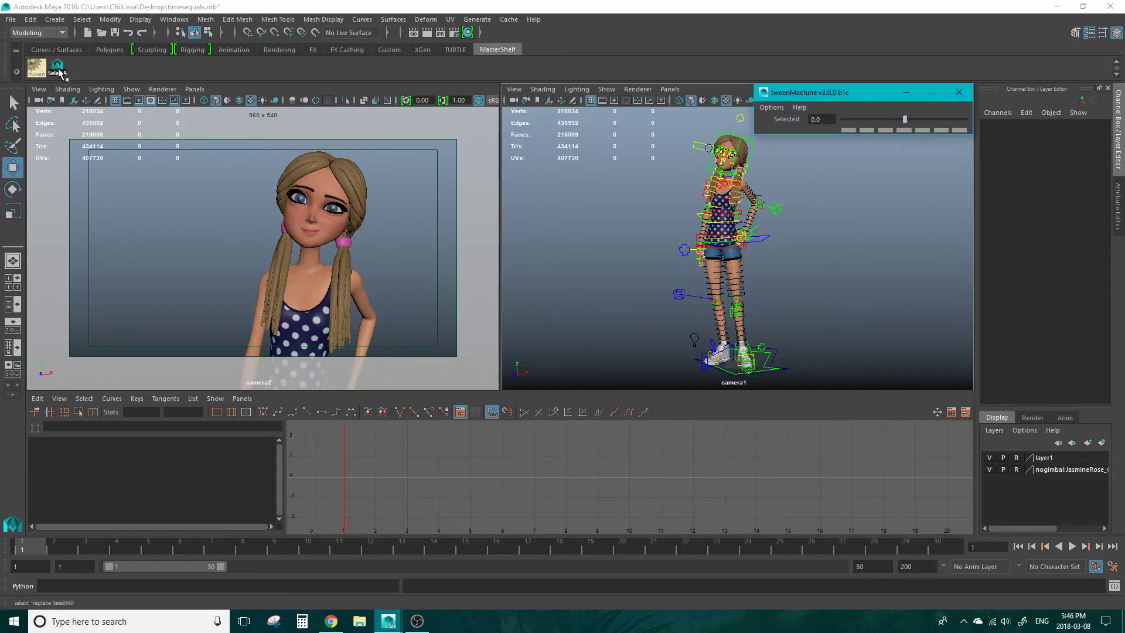
{"action": "left_click", "coordinate": [58, 69]}
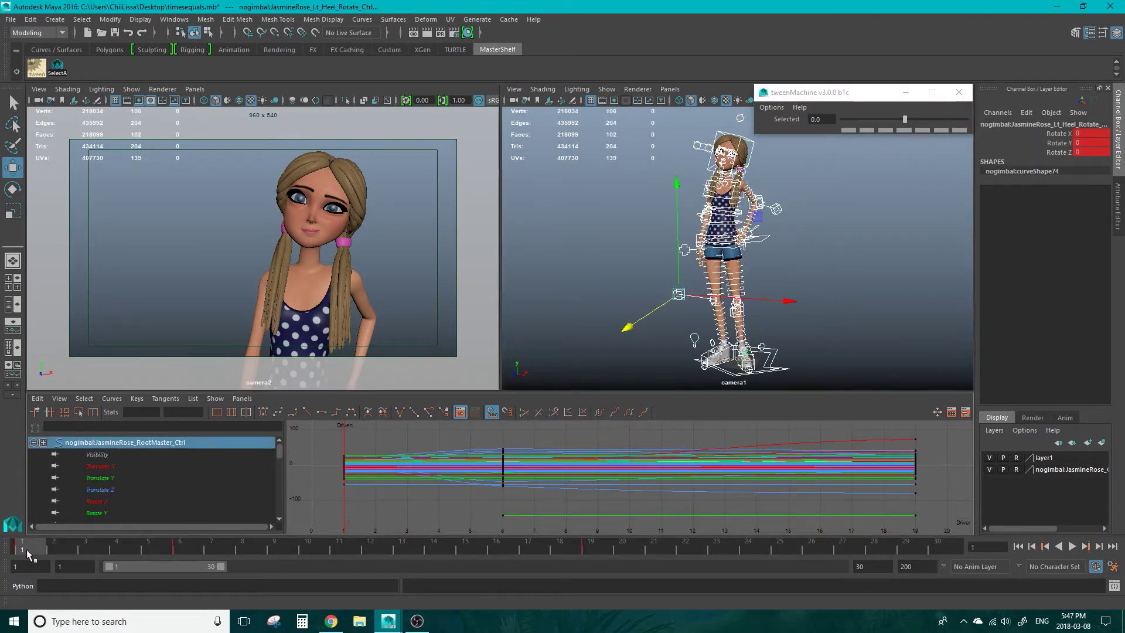
Step: Review the poses at frames 6 and 30, and play the animation from frame 1
{"action": "left_click", "coordinate": [184, 546]}
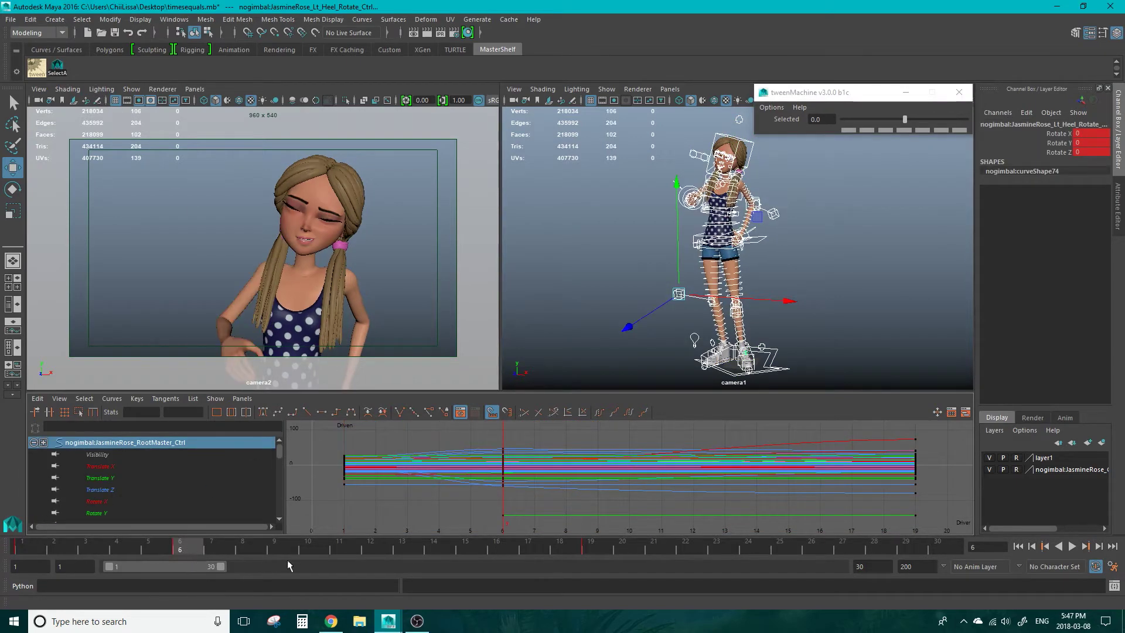
{"action": "left_click", "coordinate": [928, 544]}
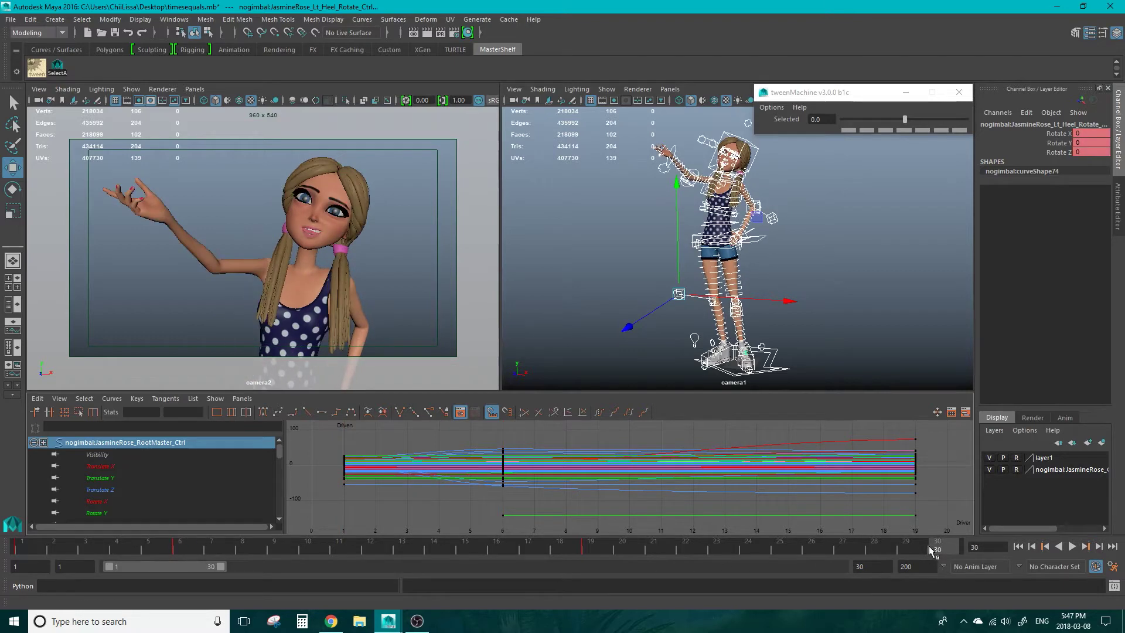
{"action": "left_click", "coordinate": [1018, 546]}
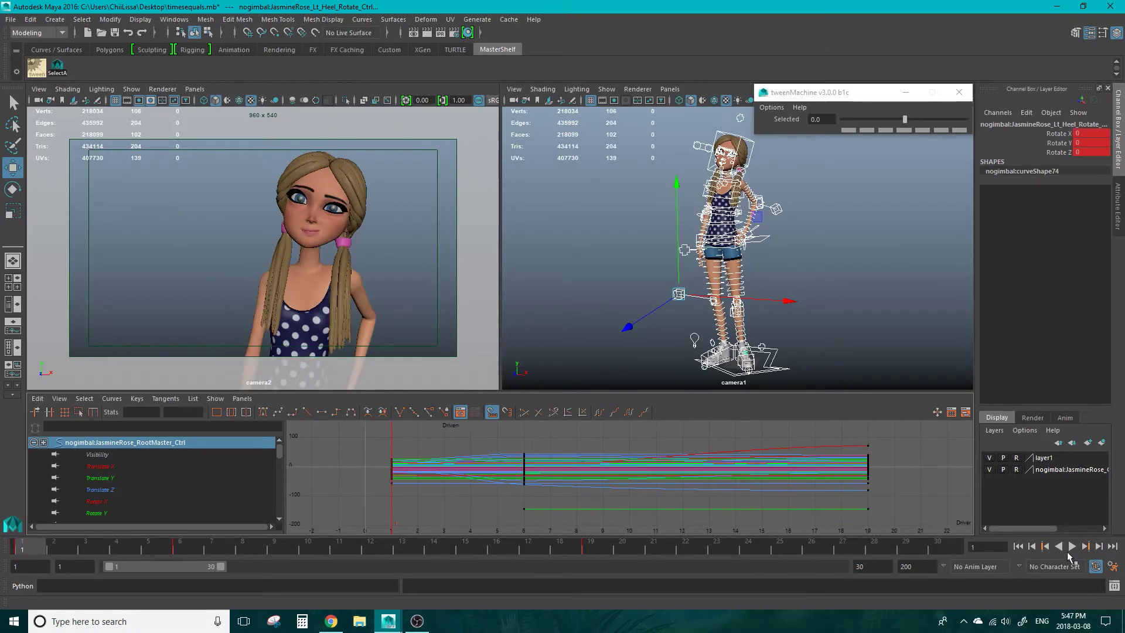
{"action": "left_click", "coordinate": [1072, 547]}
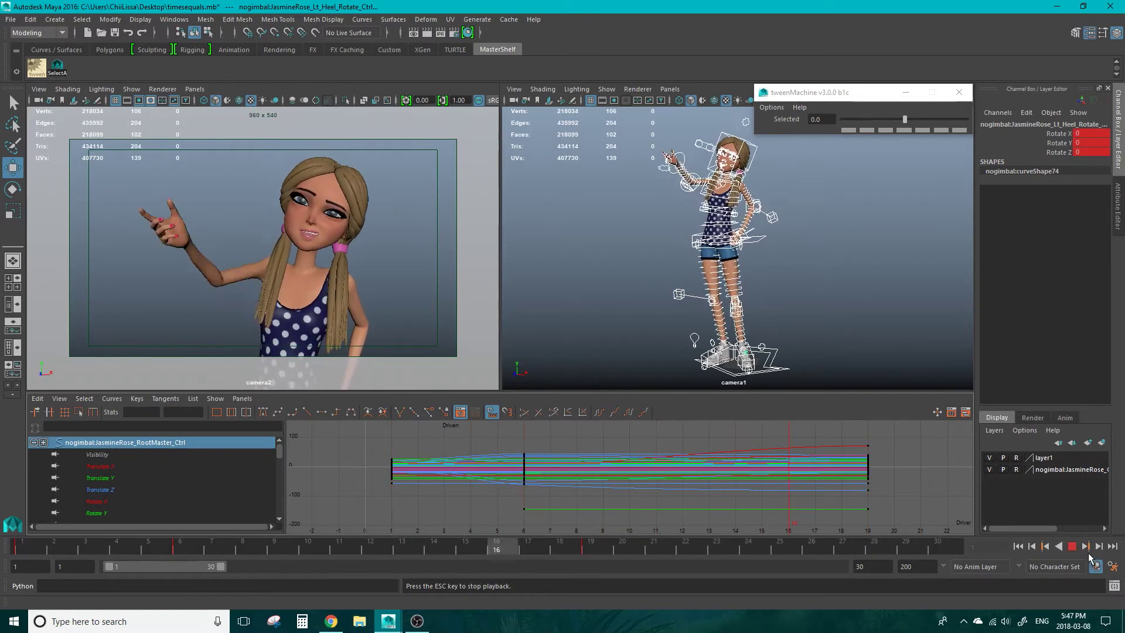
{"action": "key", "text": "Escape"}
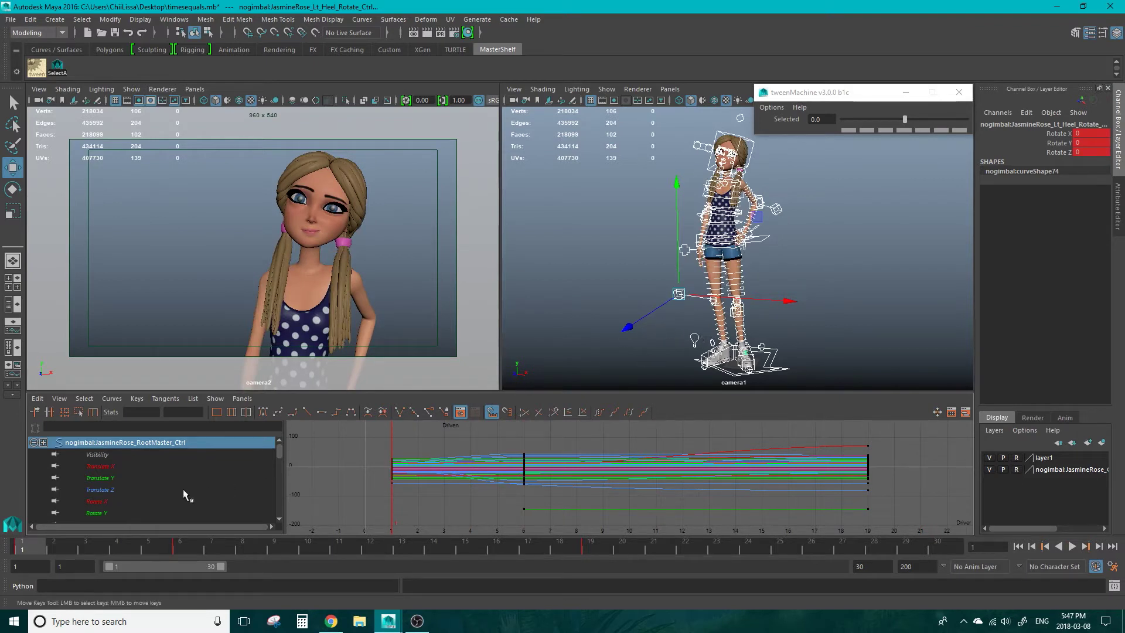
Step: Scrub through the whole timeline, compare the poses at frames 1 and 6, and play the animation
{"action": "left_click_drag", "start_coordinate": [26, 544], "coordinate": [940, 549]}
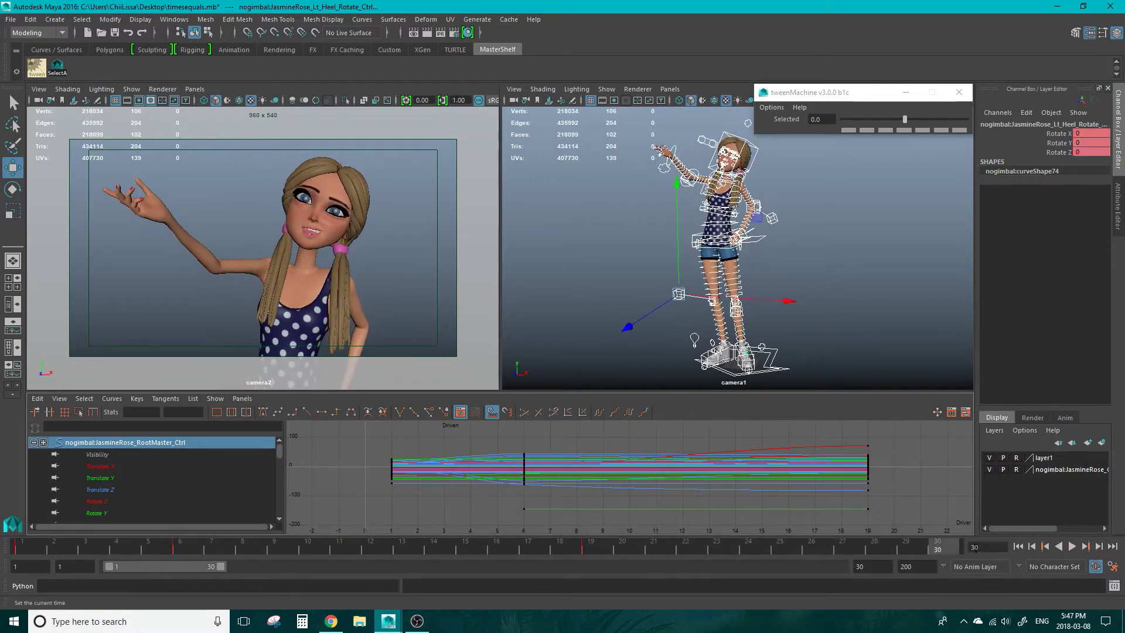
{"action": "left_click_drag", "start_coordinate": [145, 551], "coordinate": [175, 557]}
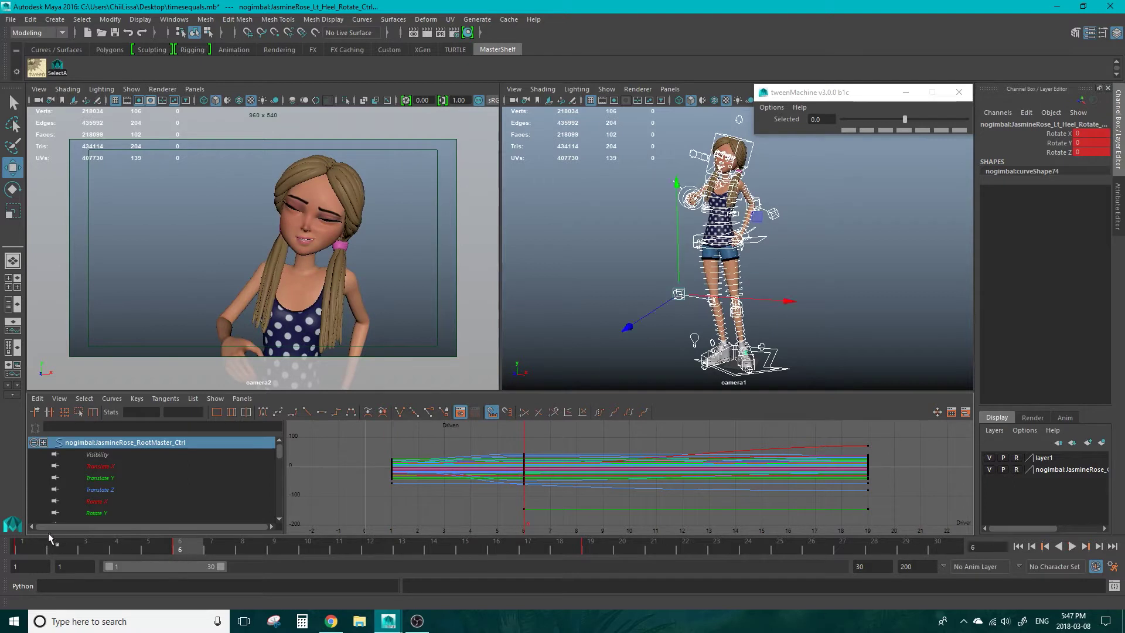
{"action": "left_click", "coordinate": [27, 543]}
{"action": "left_click", "coordinate": [184, 545]}
{"action": "left_click", "coordinate": [29, 546]}
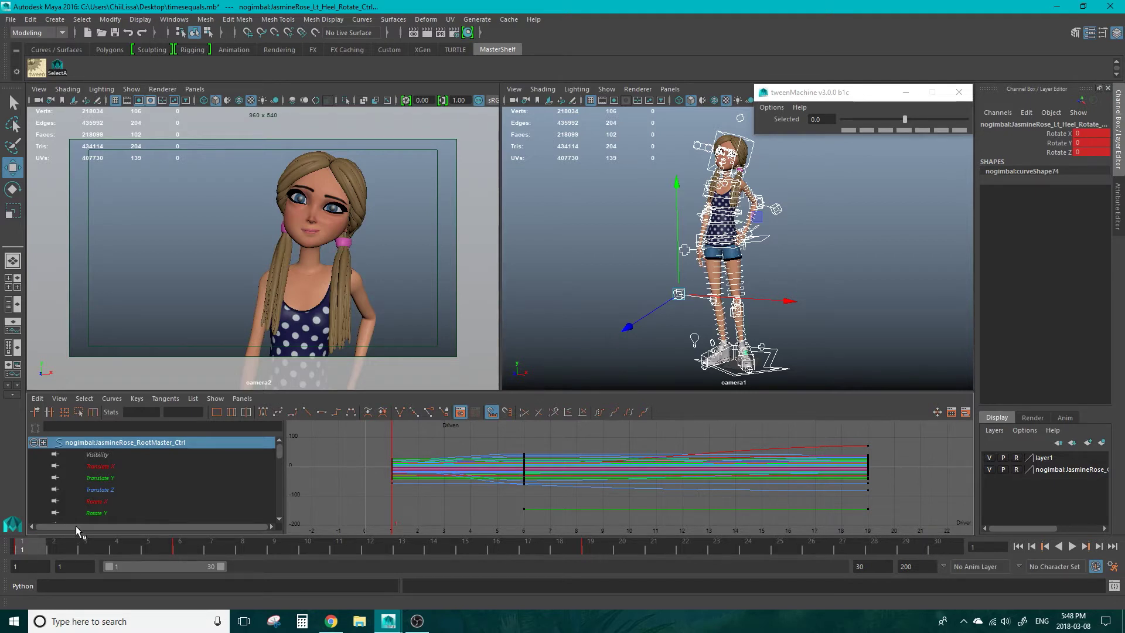
{"action": "mouse_move", "coordinate": [27, 545]}
{"action": "left_mouse_down"}
{"action": "mouse_move", "coordinate": [186, 547]}
{"action": "mouse_move", "coordinate": [175, 546]}
{"action": "left_mouse_up"}
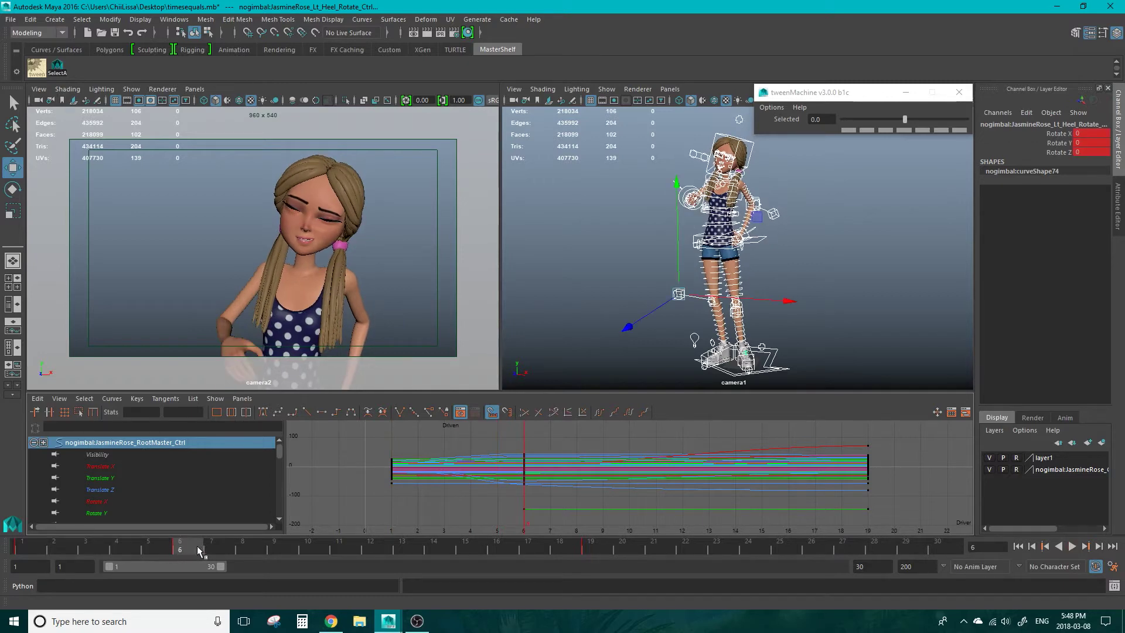
{"action": "key", "text": "alt+v"}
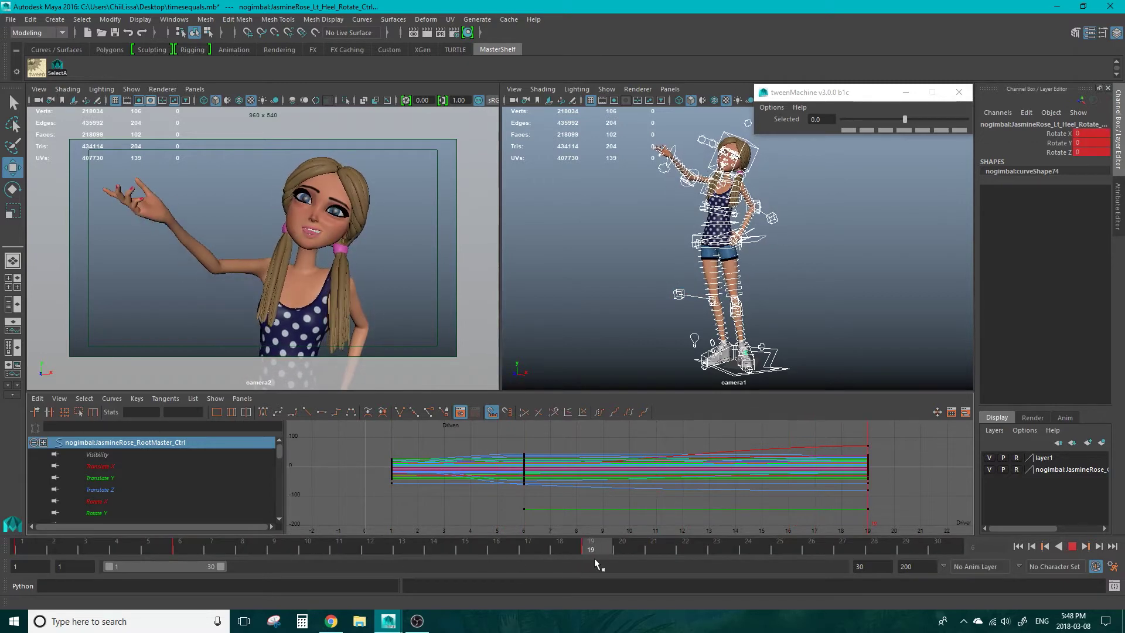
Step: Add a breakdown pose at frame 3 with a tween value of -100 and compare it with frame 1
{"action": "left_click", "coordinate": [100, 549]}
{"action": "left_click_drag", "start_coordinate": [783, 85], "coordinate": [778, 86]}
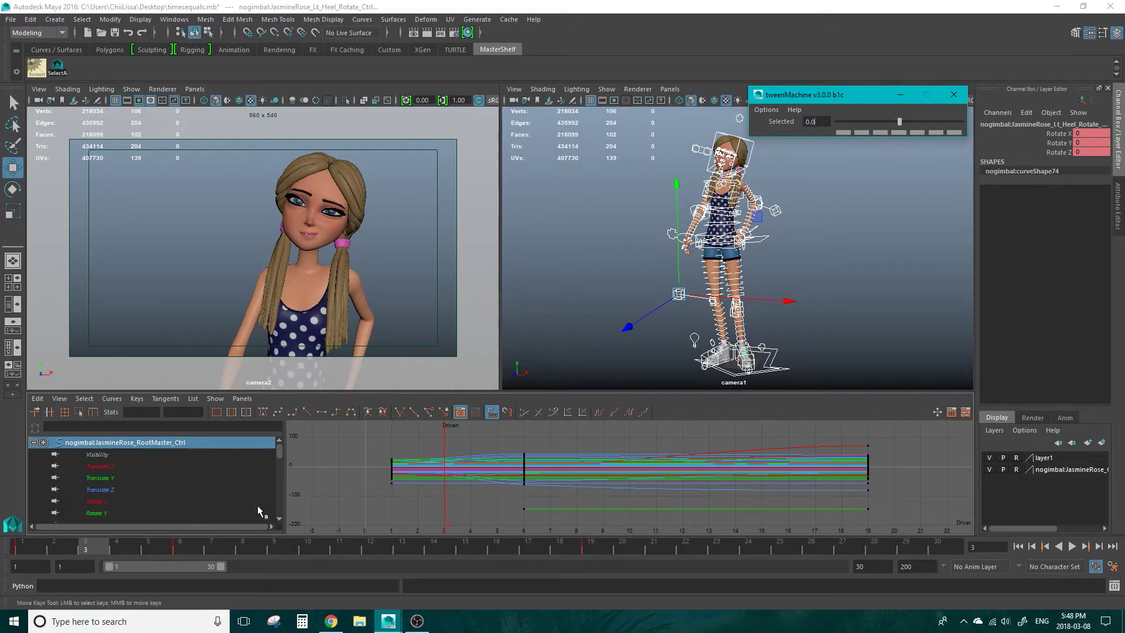
{"action": "left_click_drag", "start_coordinate": [855, 95], "coordinate": [779, 258]}
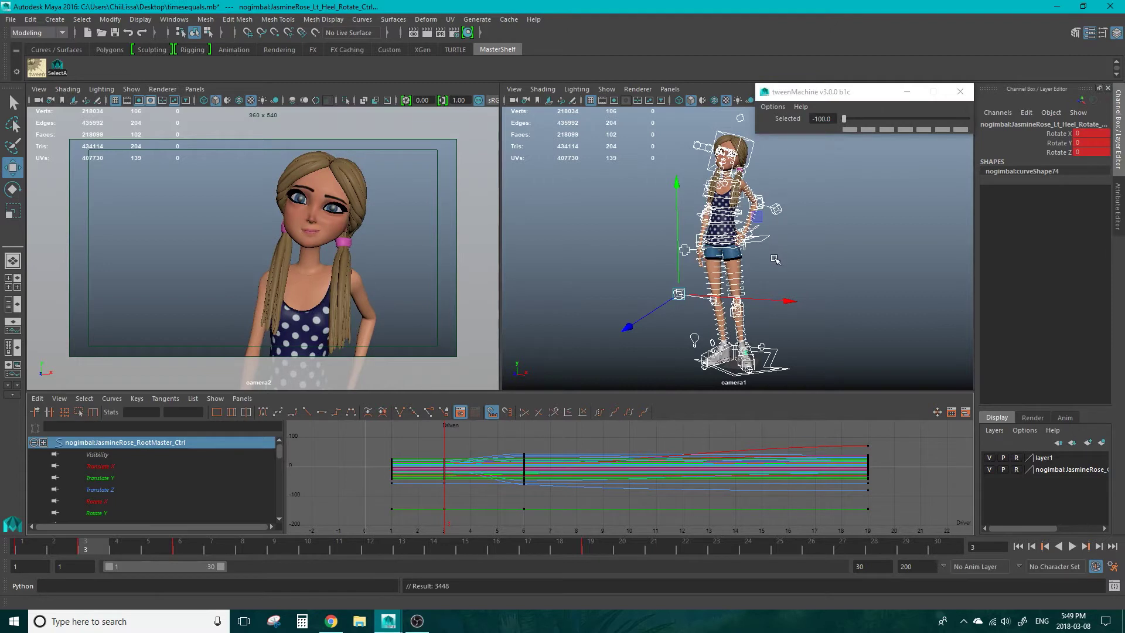
{"action": "left_click", "coordinate": [30, 552]}
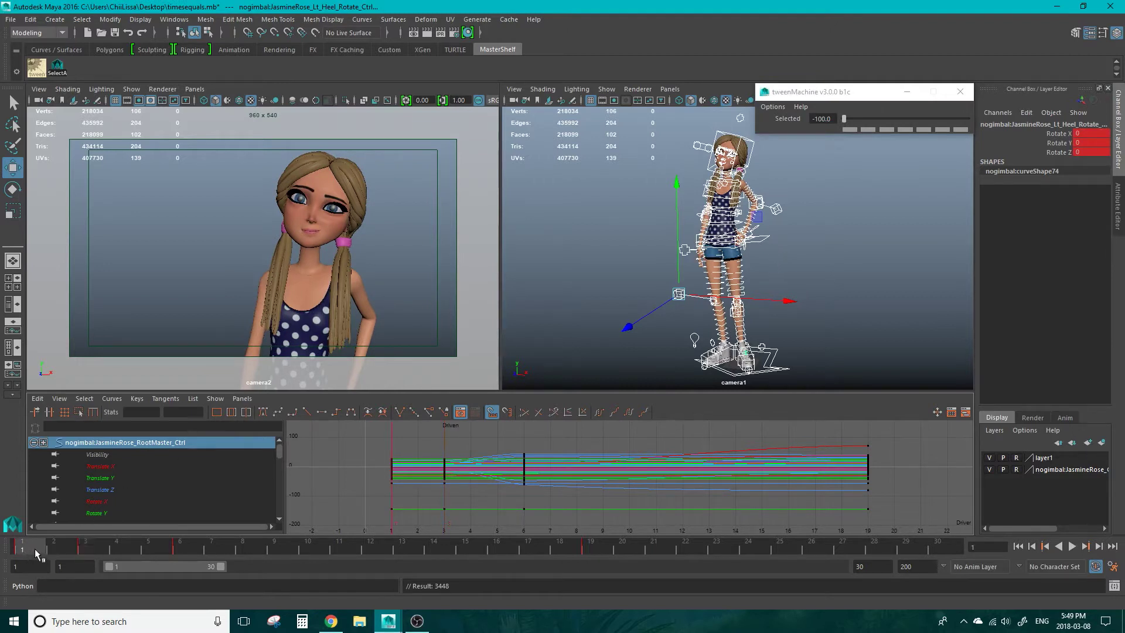
{"action": "left_click", "coordinate": [103, 550]}
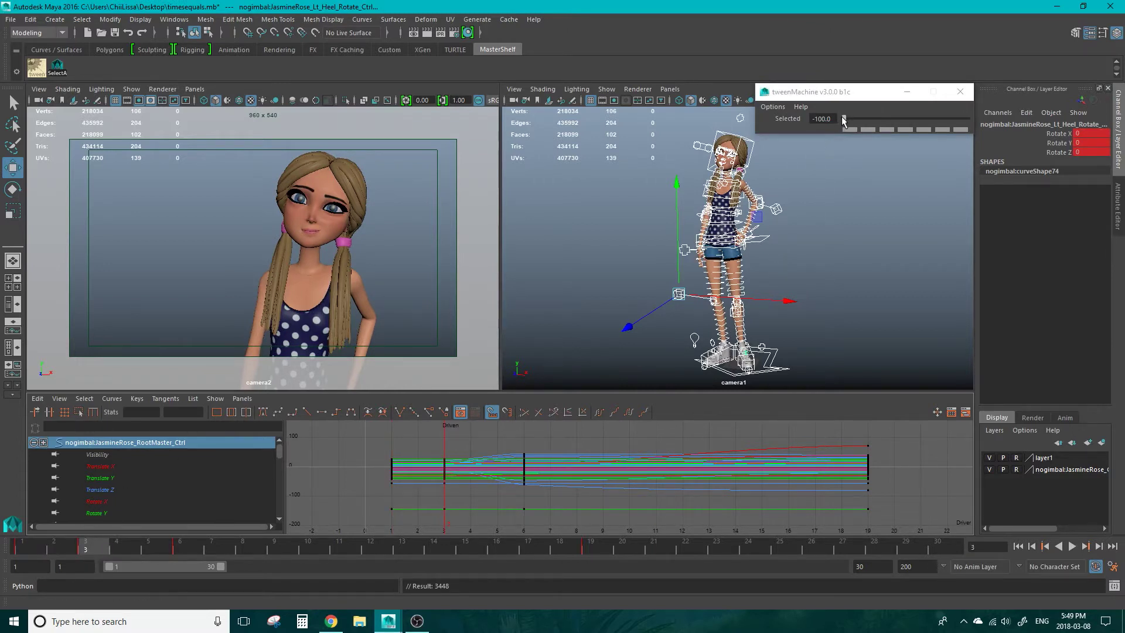
Step: Set the tween value of the frame 3 breakdown to 100 and compare it with frame 6
{"action": "left_click_drag", "start_coordinate": [844, 118], "coordinate": [999, 126]}
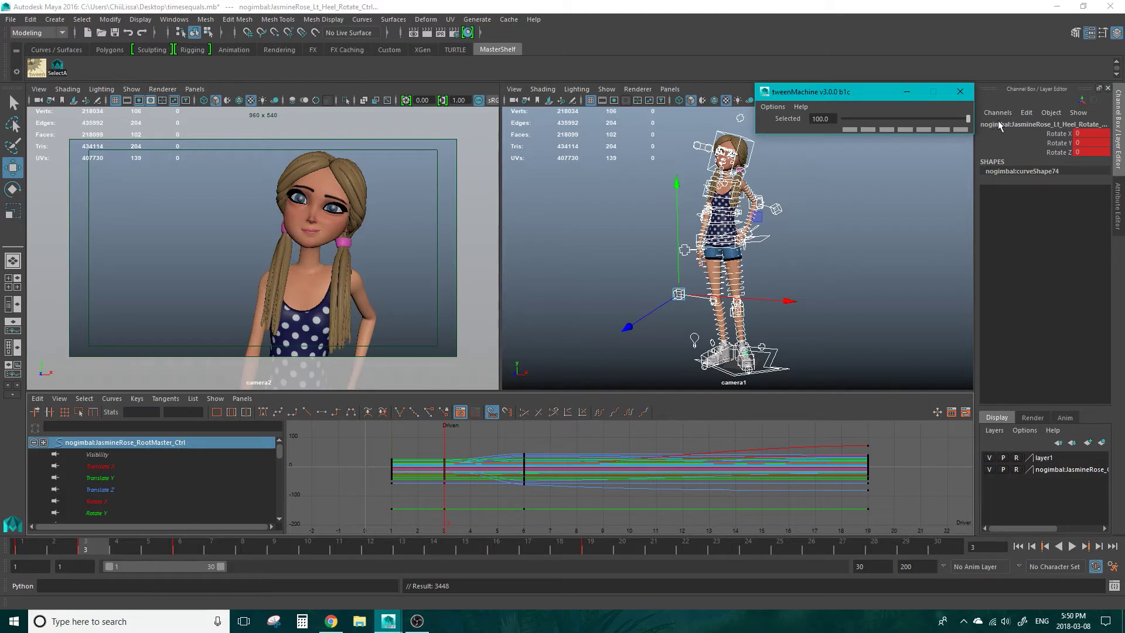
{"action": "left_click", "coordinate": [667, 280]}
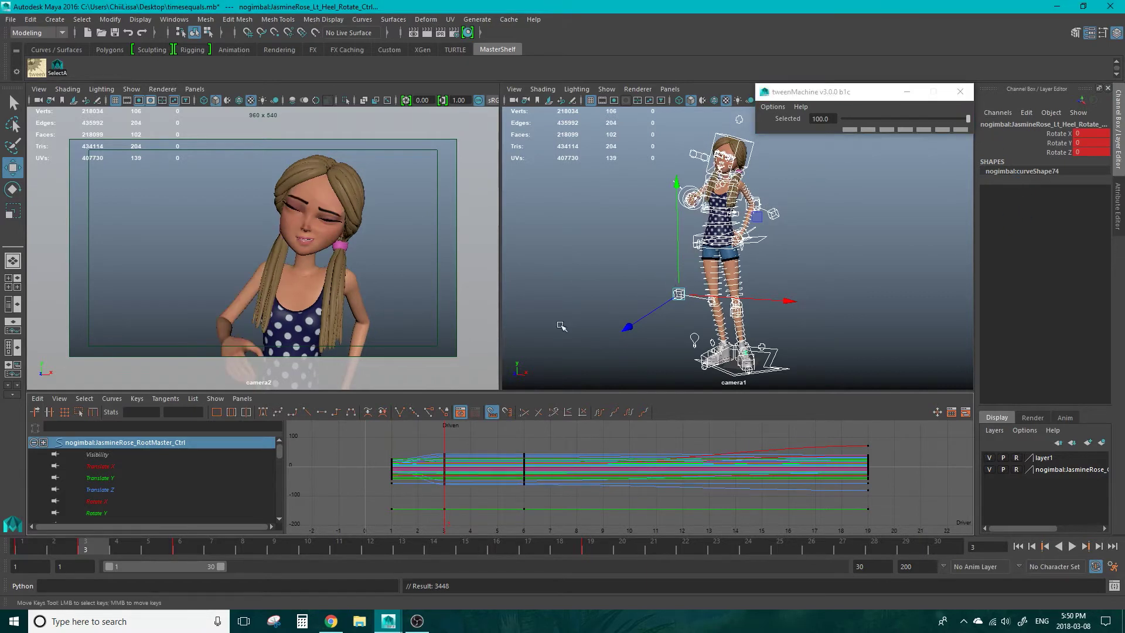
{"action": "left_click", "coordinate": [178, 547]}
{"action": "left_click", "coordinate": [84, 551]}
Step: Save the scene and compare the poses at frames 1, 6 and 3
{"action": "key", "text": "ctrl+s"}
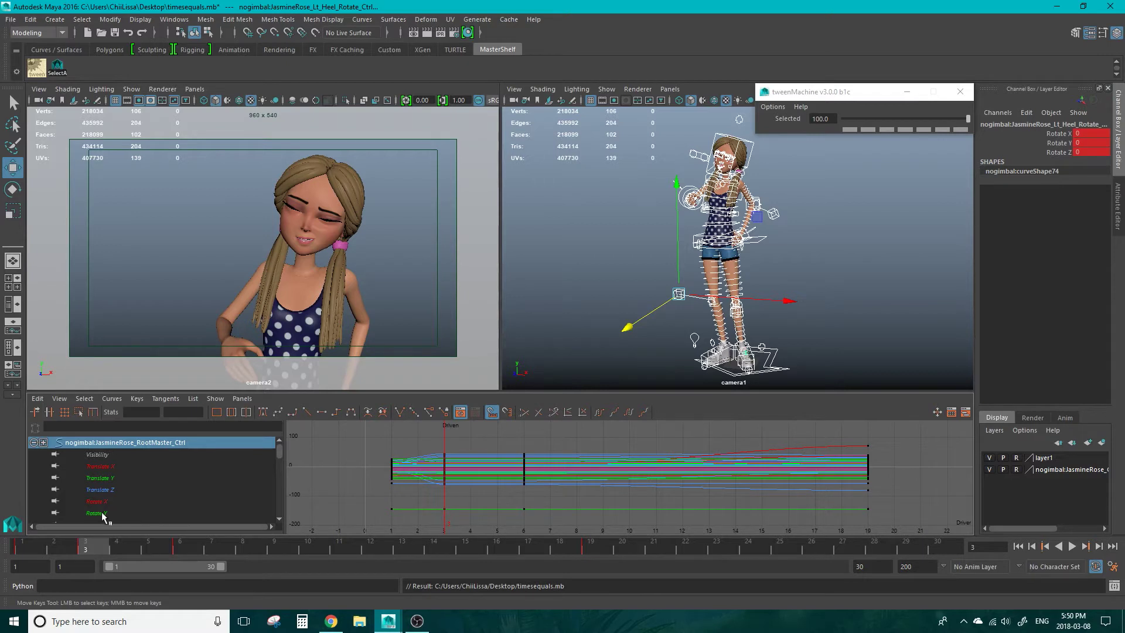
{"action": "left_click", "coordinate": [17, 546]}
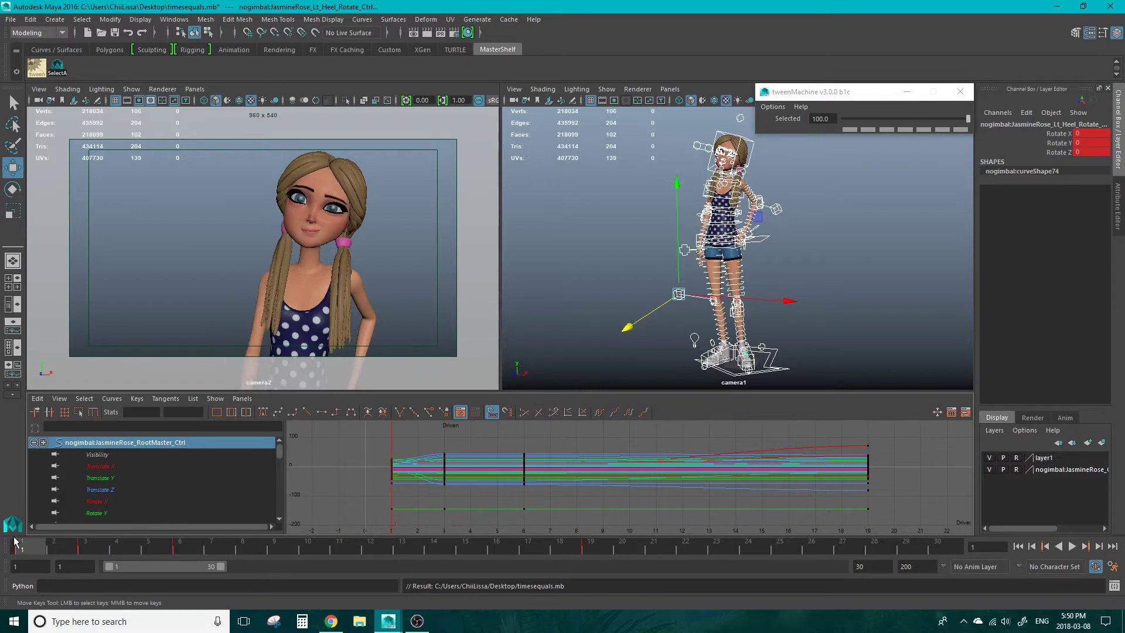
{"action": "left_click", "coordinate": [182, 546]}
{"action": "left_click", "coordinate": [86, 549]}
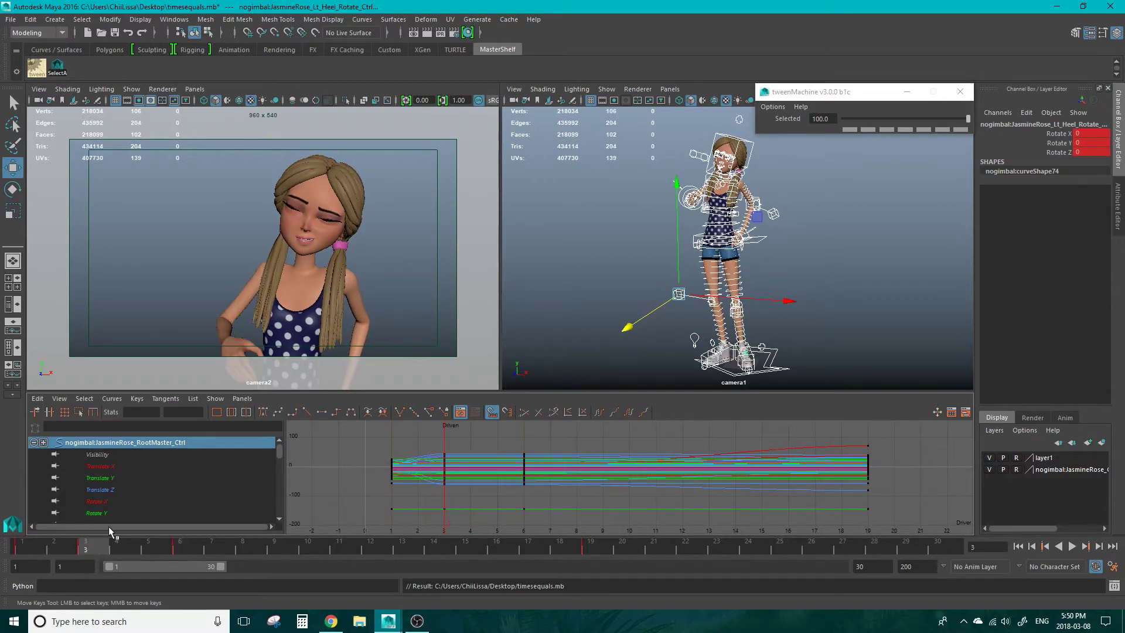
Step: Set the tween value of the frame 3 breakdown to -80 and play the animation
{"action": "left_click_drag", "start_coordinate": [865, 117], "coordinate": [856, 119]}
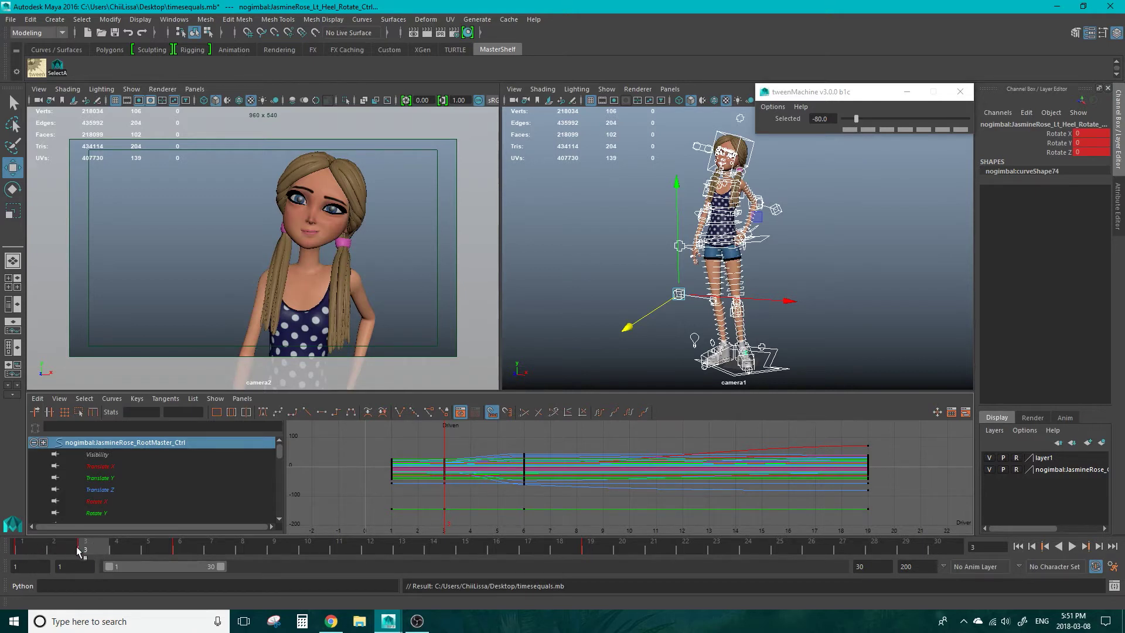
{"action": "key", "text": "alt+v"}
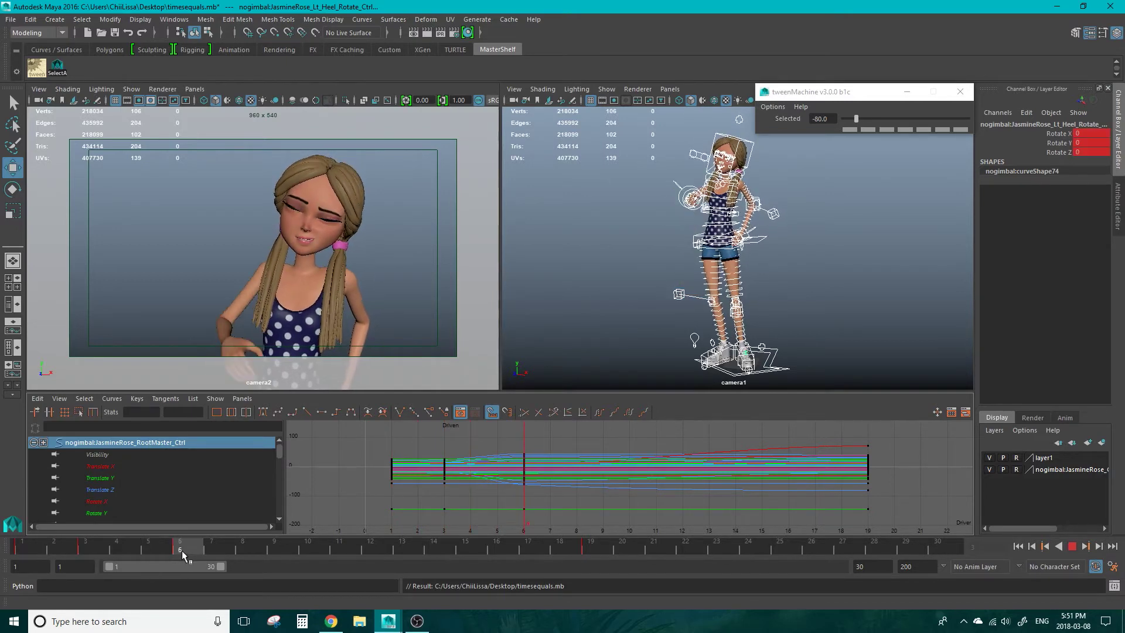
Step: Set the tween value of the frame 3 breakdown to -92.4 and play the animation
{"action": "left_click", "coordinate": [86, 545]}
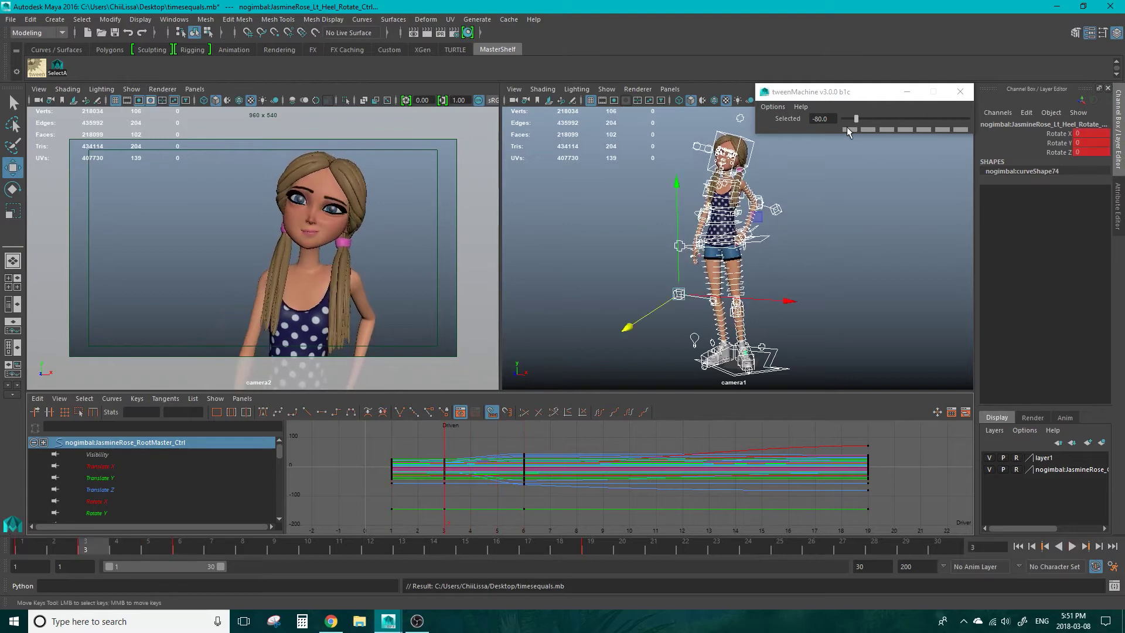
{"action": "left_click_drag", "start_coordinate": [855, 120], "coordinate": [848, 124]}
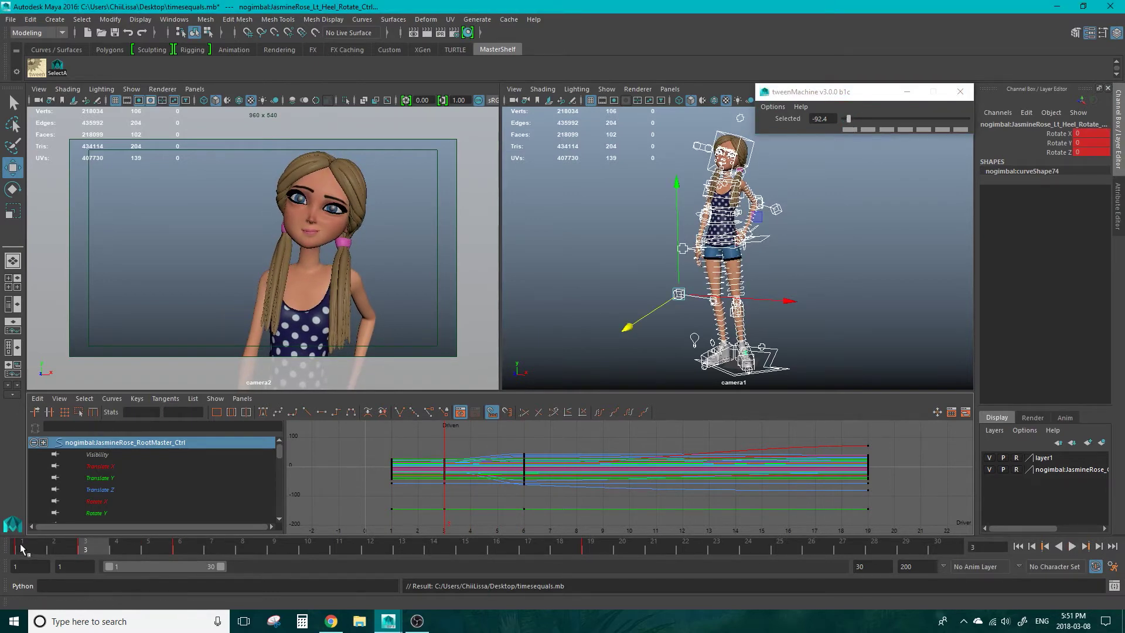
{"action": "key", "text": "alt+v"}
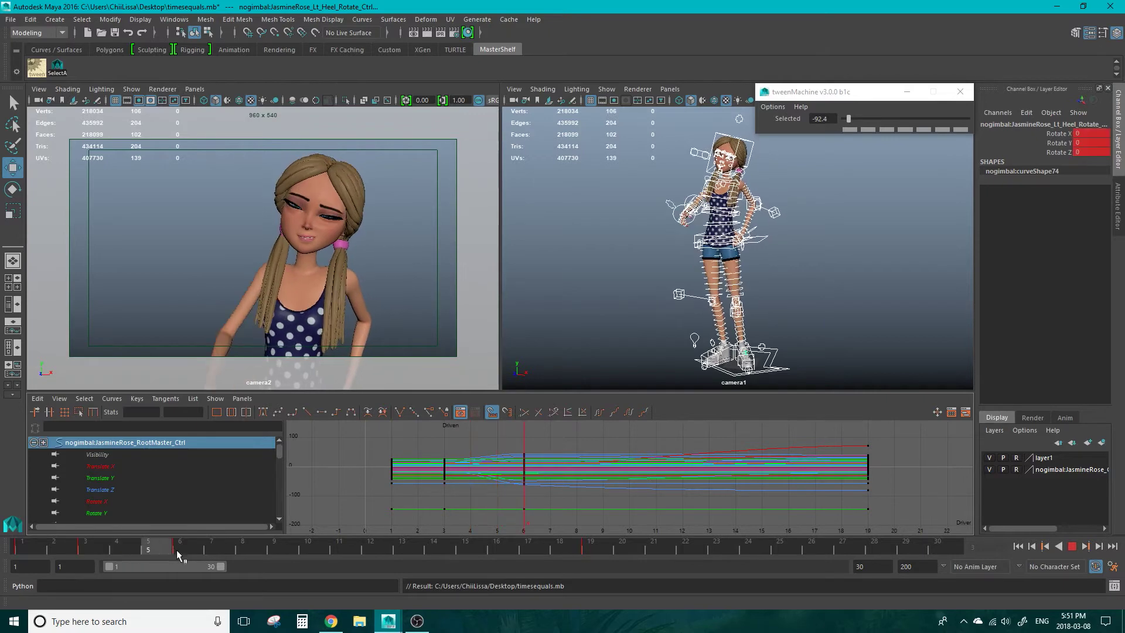
{"action": "key", "text": "Escape"}
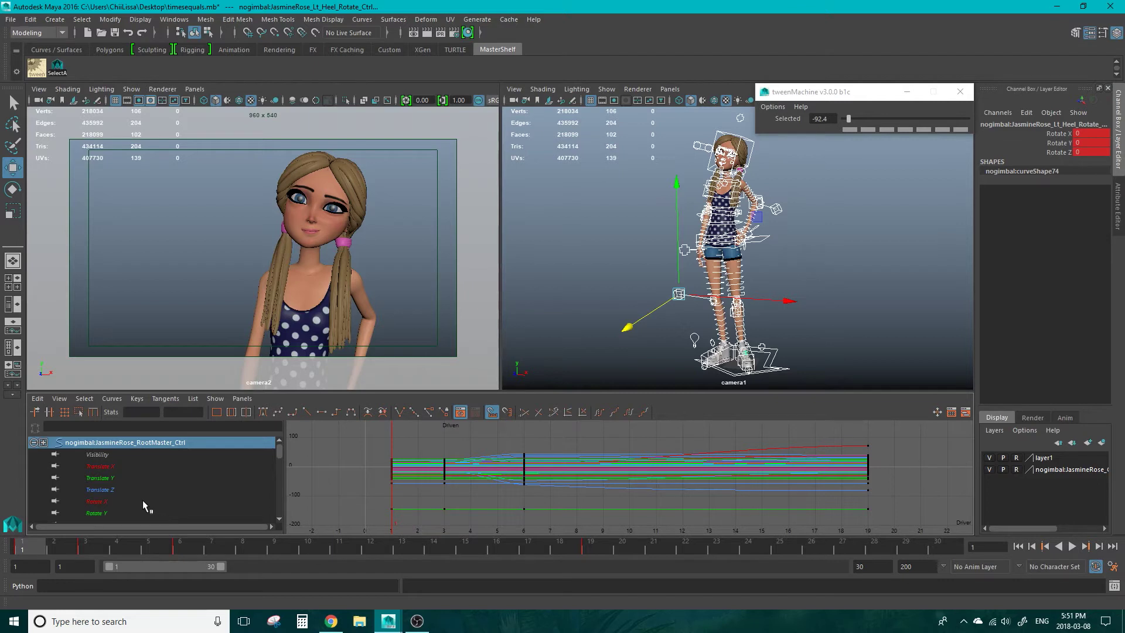
Step: Try shifting all graph curve keys from frame 3 onward 10 frames later, and play the animation to check the timing
{"action": "key", "text": "period"}
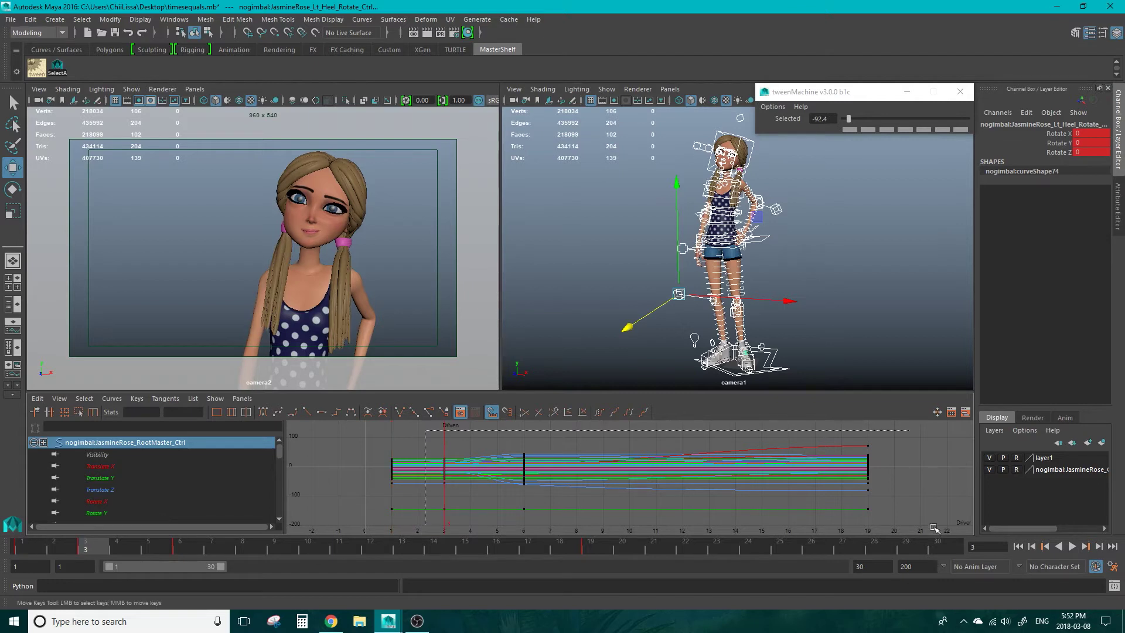
{"action": "left_click", "coordinate": [434, 474]}
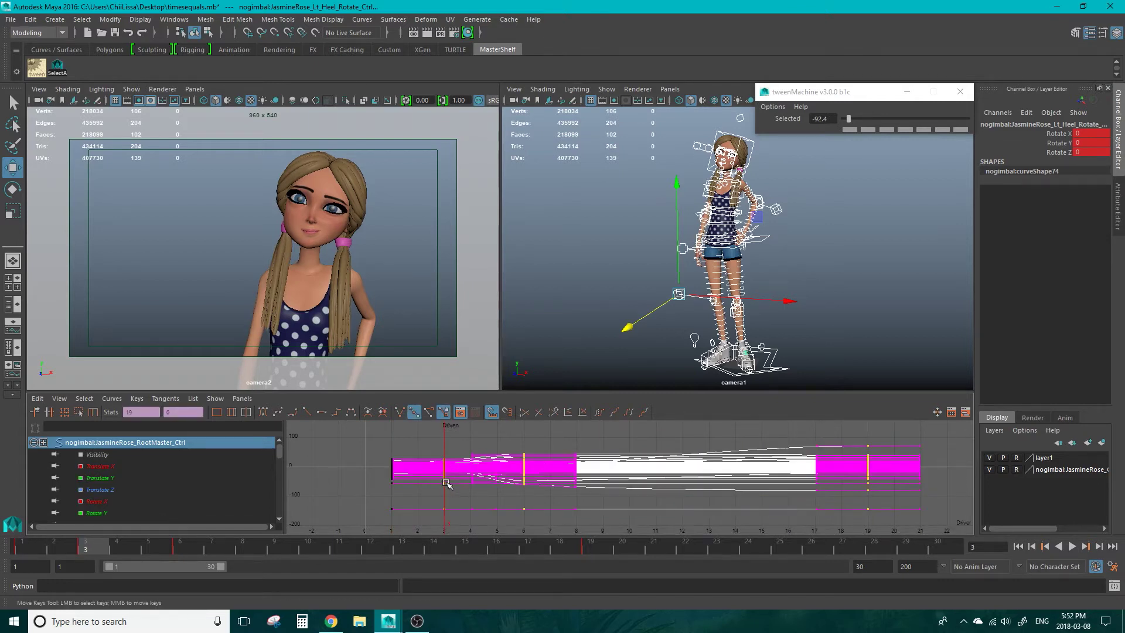
{"action": "middle_click_drag", "start_coordinate": [434, 477], "coordinate": [737, 474]}
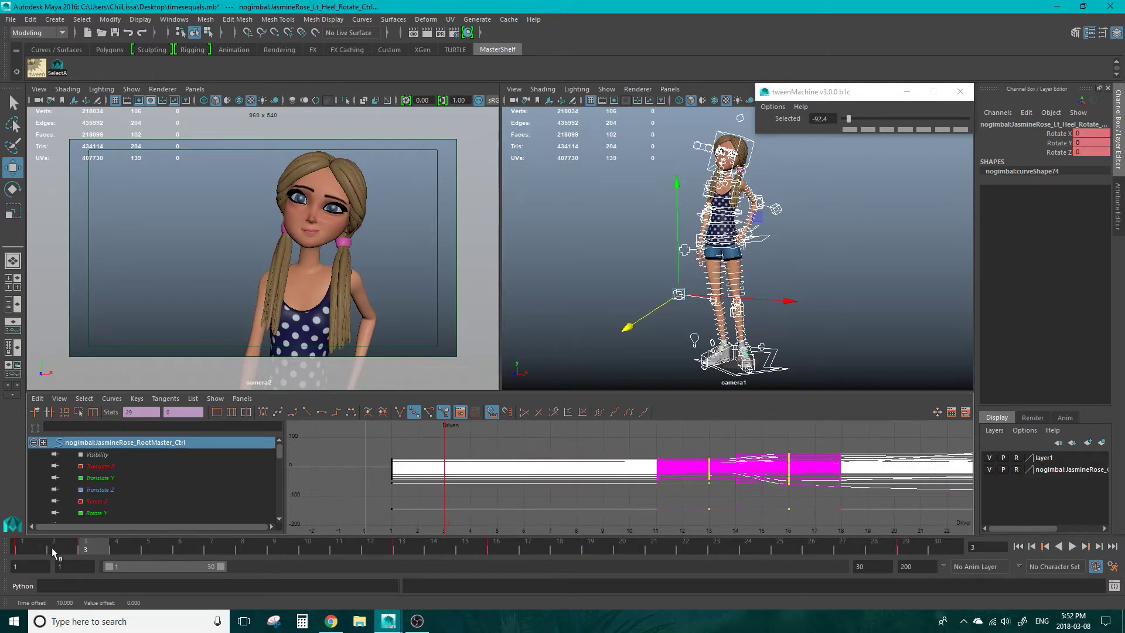
{"action": "key", "text": "alt+v"}
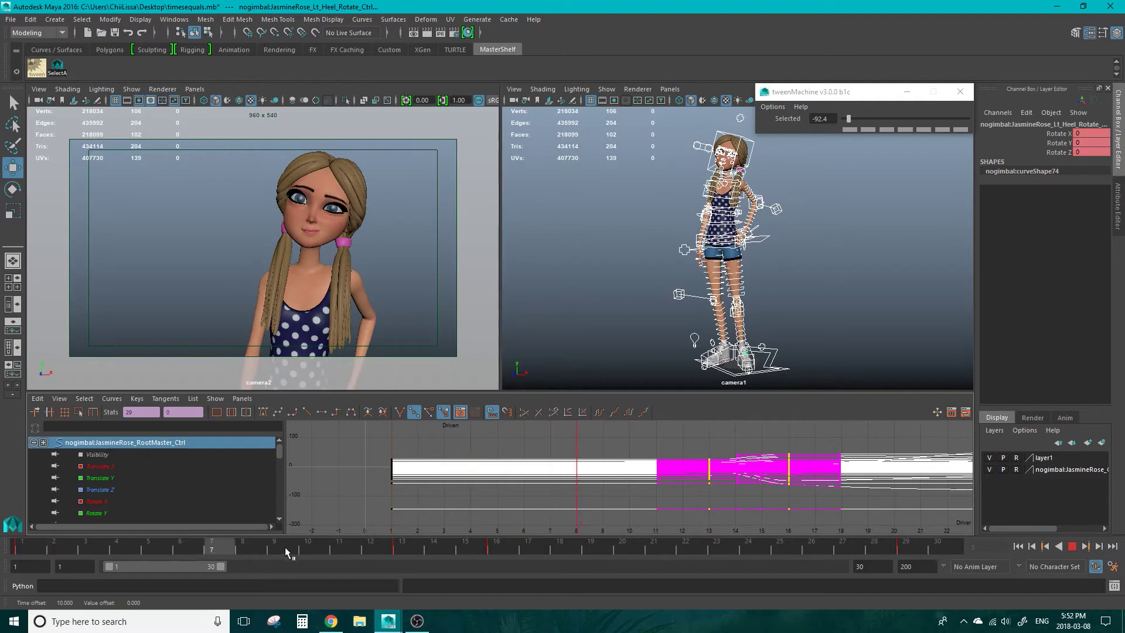
{"action": "key", "text": "Escape"}
Step: Undo the 10-frame shift of the keys and their selection in the graph
{"action": "key", "text": "ctrl+z"}
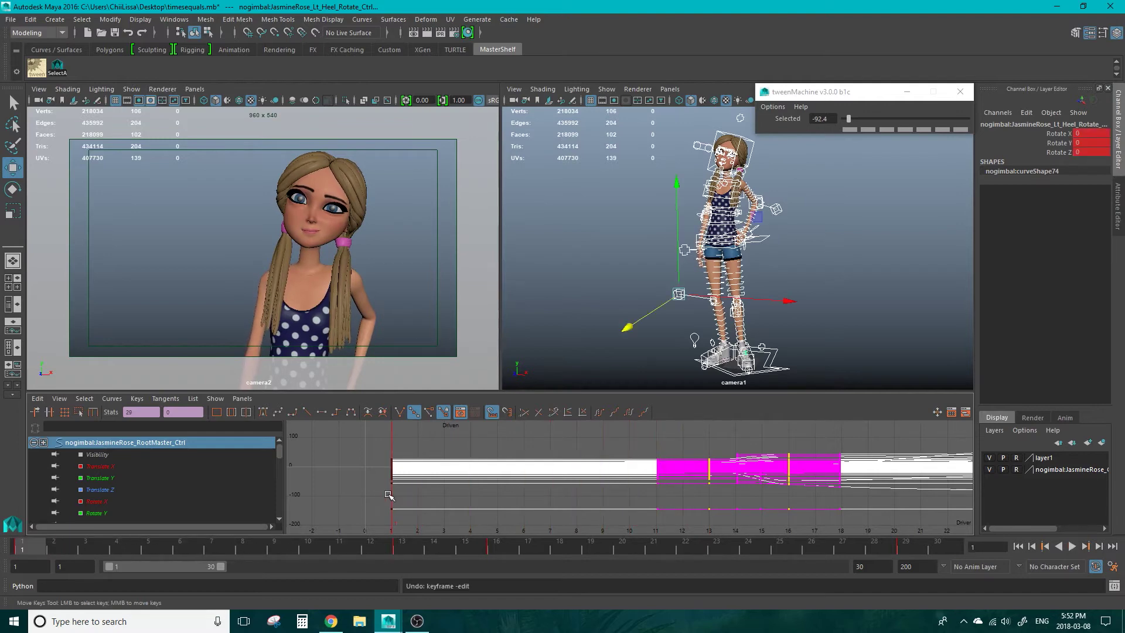
{"action": "key", "text": "ctrl+z"}
{"action": "key", "text": "ctrl+z"}
{"action": "key", "text": "ctrl+z"}
Step: Set the tween value of the frame 3 breakdown to -74.3
{"action": "left_click_drag", "start_coordinate": [851, 120], "coordinate": [859, 119]}
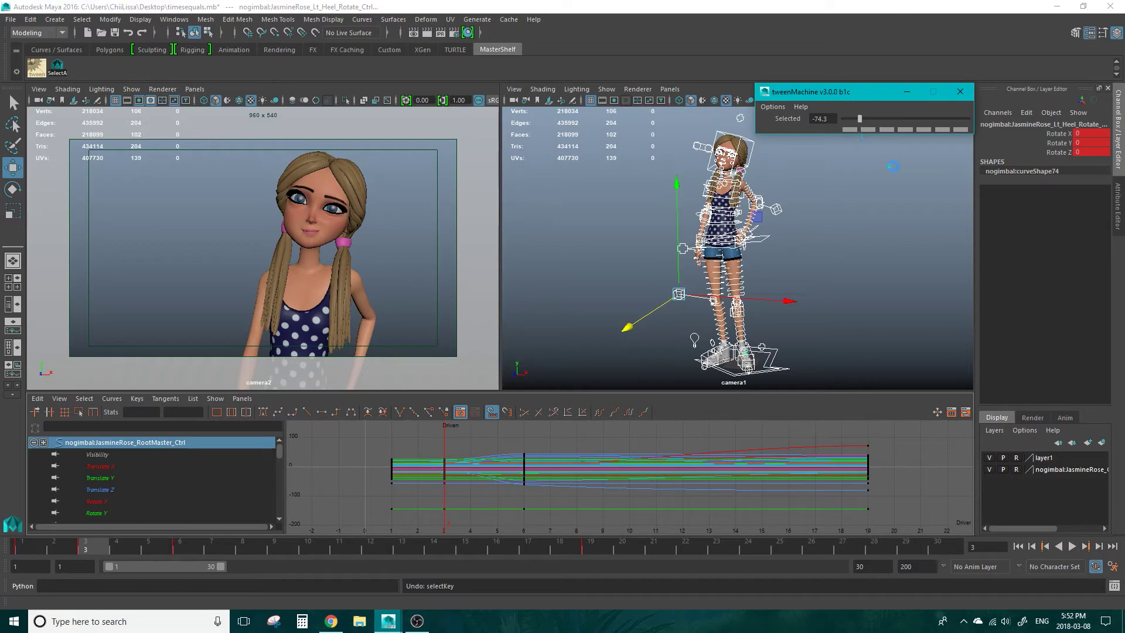
Step: Play back the animation, and key all controls at frame 30 to hold the end pose
{"action": "left_click", "coordinate": [21, 549]}
{"action": "key", "text": "alt+v"}
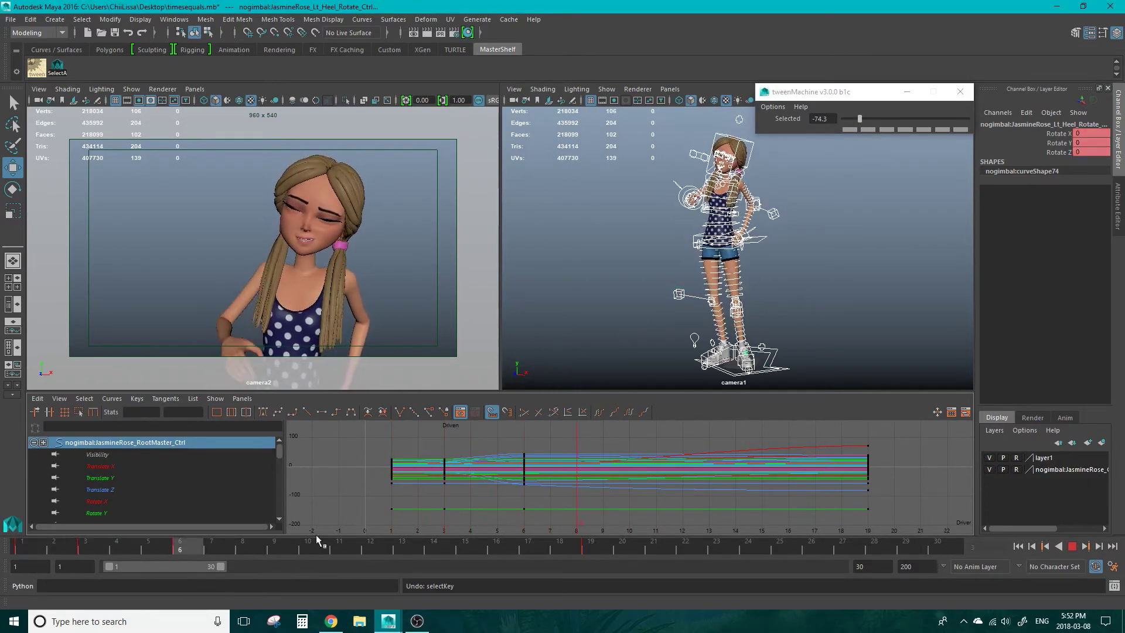
{"action": "left_click", "coordinate": [941, 545]}
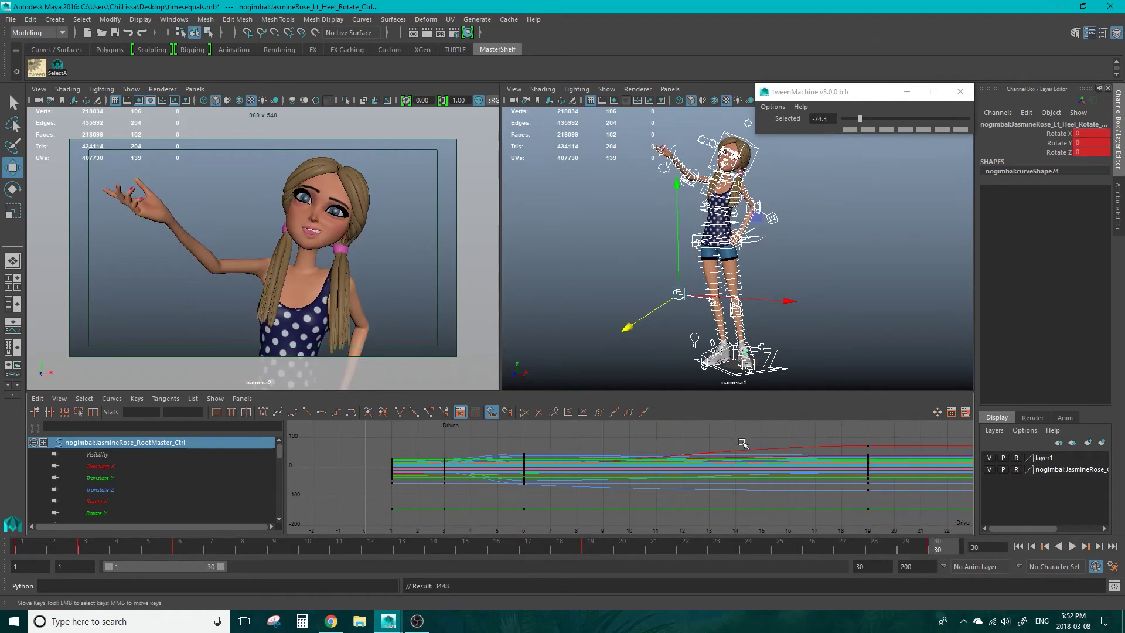
{"action": "key", "text": "f"}
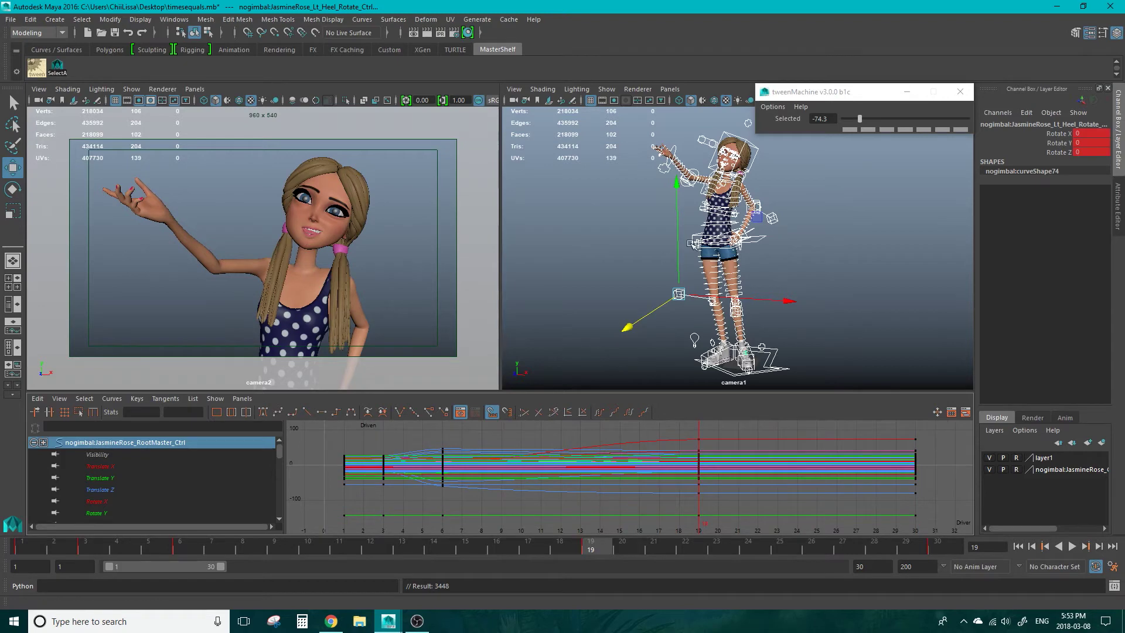
Step: Enable the Overshoot option in tweenMachine
{"action": "left_click", "coordinate": [799, 94]}
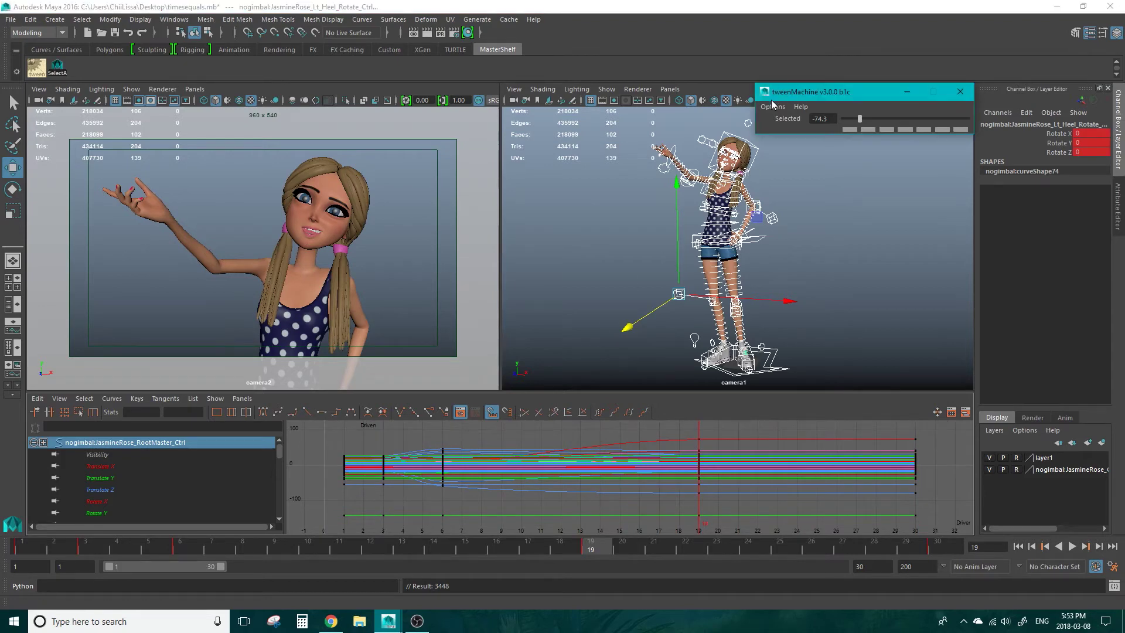
{"action": "left_click", "coordinate": [773, 107]}
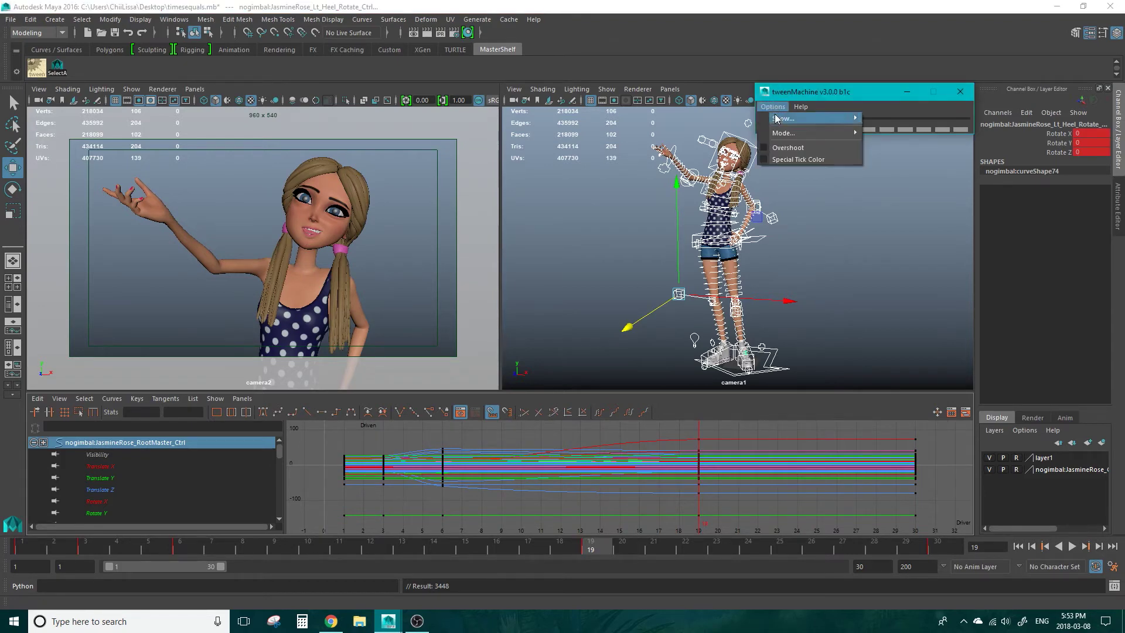
{"action": "left_click", "coordinate": [795, 149]}
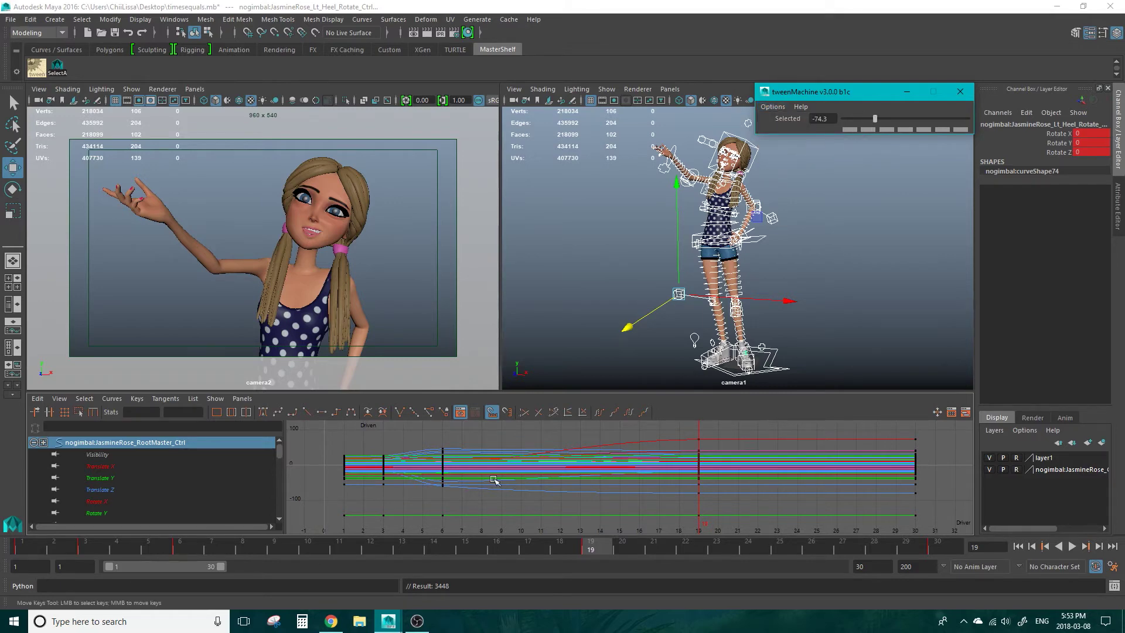
Step: Compare the key poses at frames 6, 19 and 30, and set the frame 19 pose's tween value to 120
{"action": "left_click", "coordinate": [181, 548]}
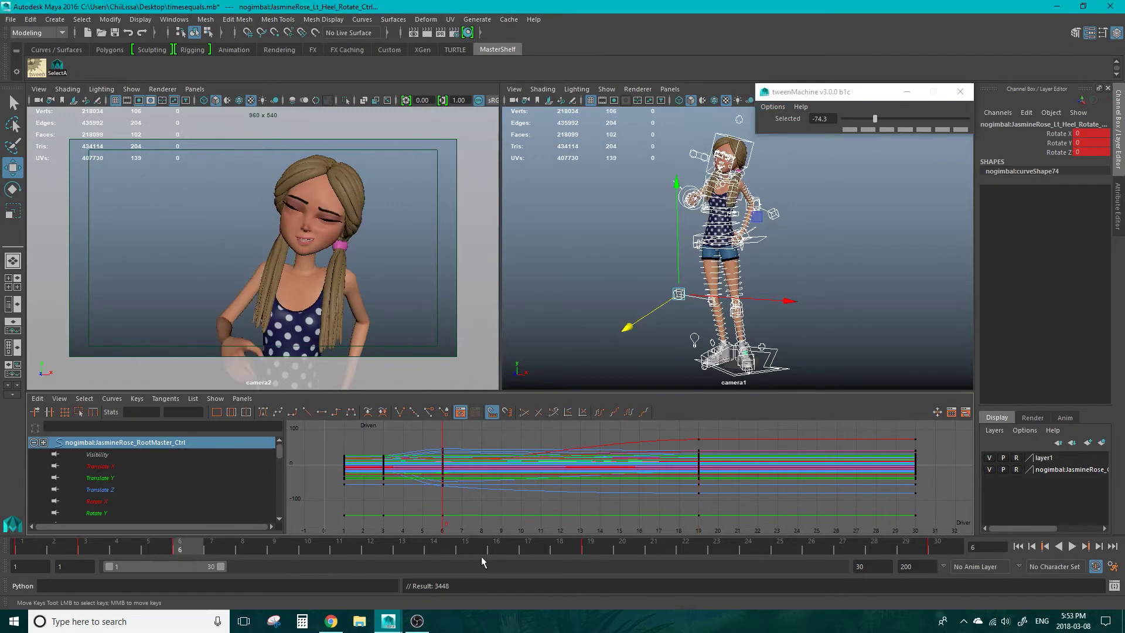
{"action": "left_click", "coordinate": [589, 544]}
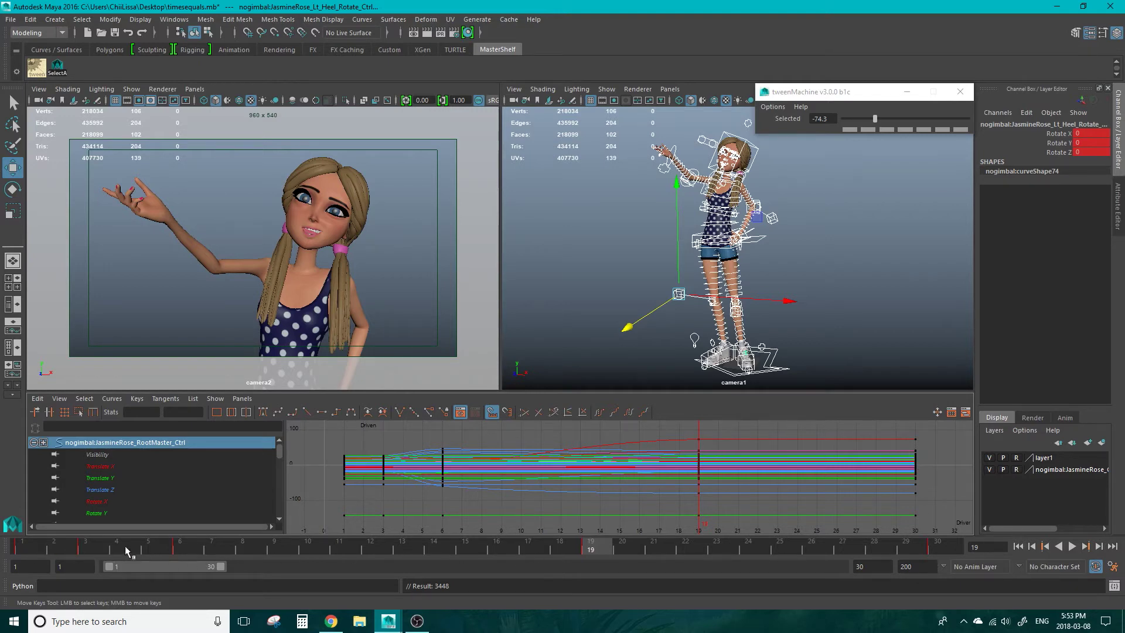
{"action": "left_click", "coordinate": [179, 547]}
{"action": "left_click", "coordinate": [943, 548]}
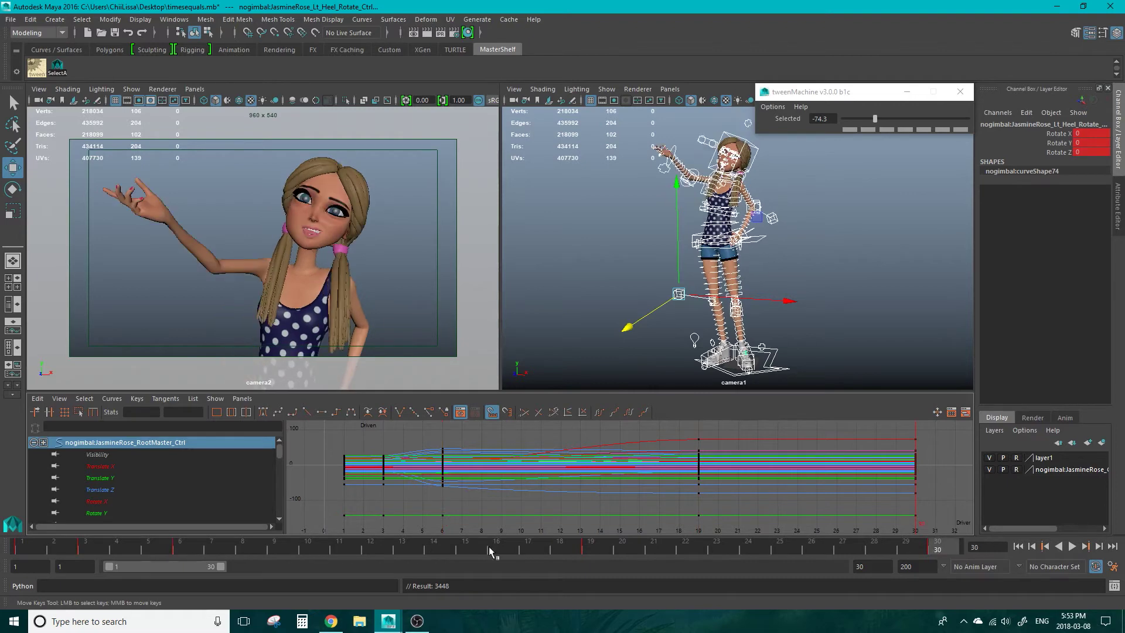
{"action": "left_click", "coordinate": [600, 550]}
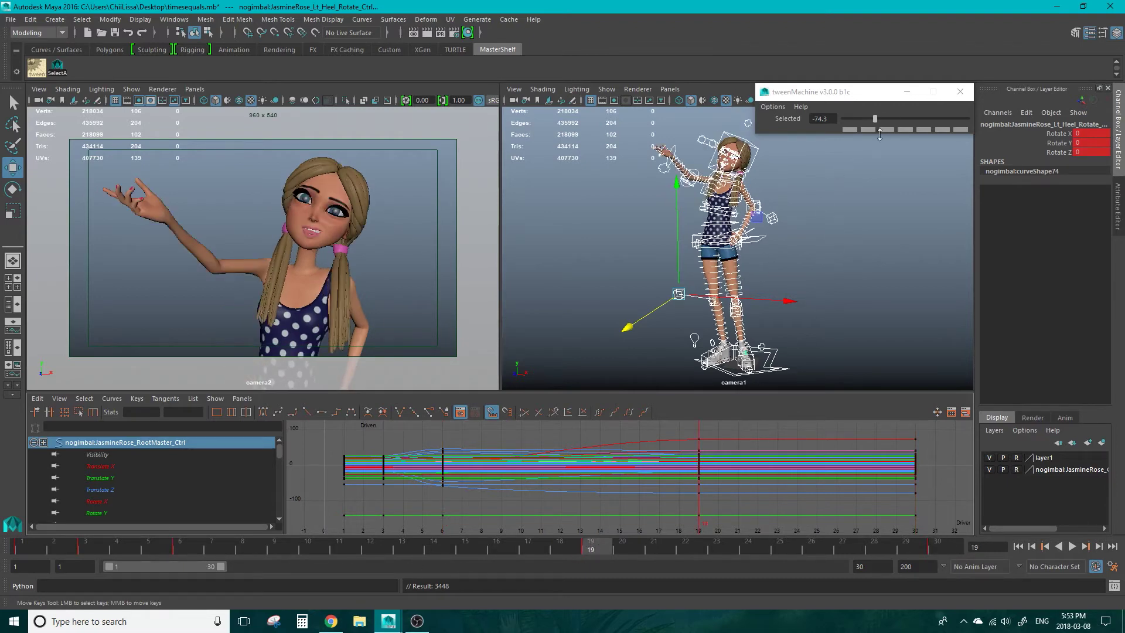
{"action": "left_click_drag", "start_coordinate": [875, 119], "coordinate": [954, 127]}
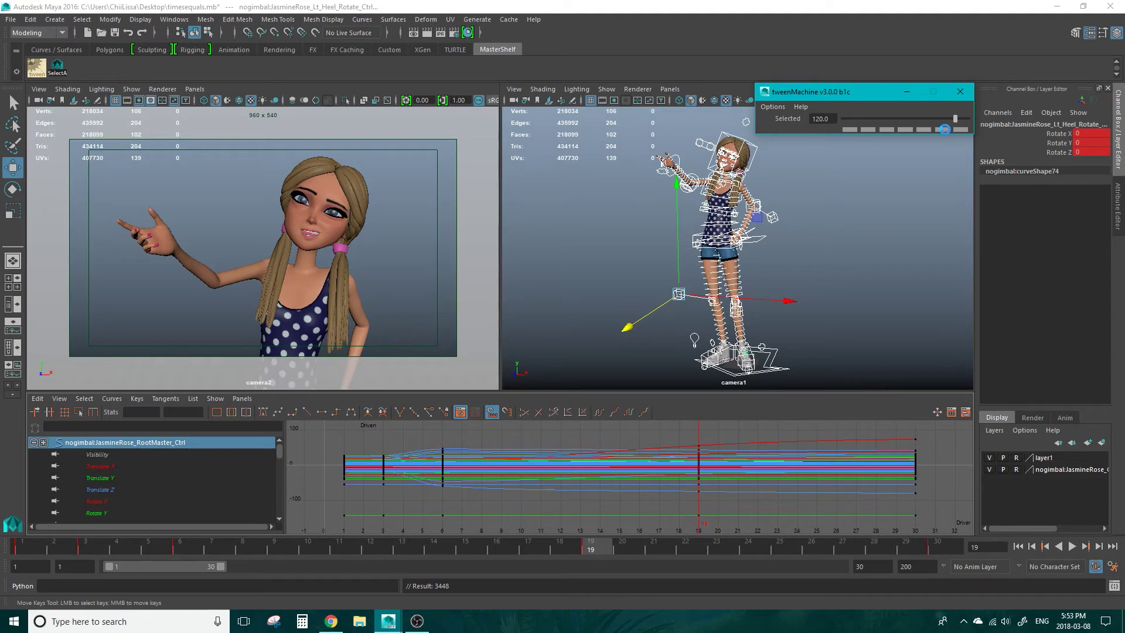
Step: Compare the poses at frames 19 and 30, and play the animation to check the overshoot
{"action": "left_click", "coordinate": [600, 547]}
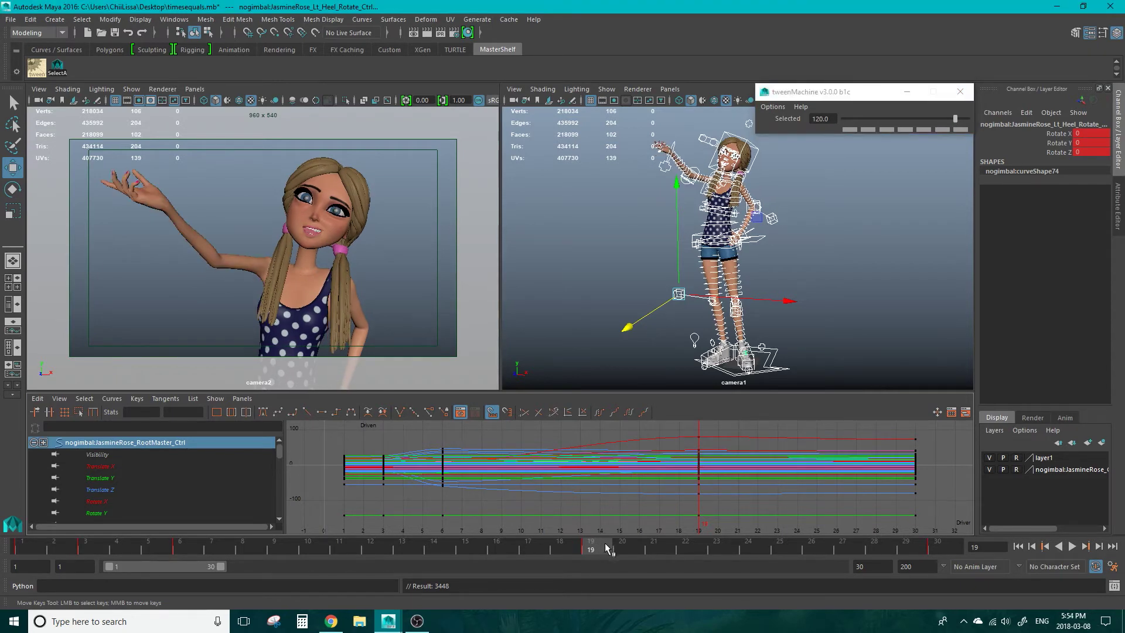
{"action": "left_click", "coordinate": [929, 549]}
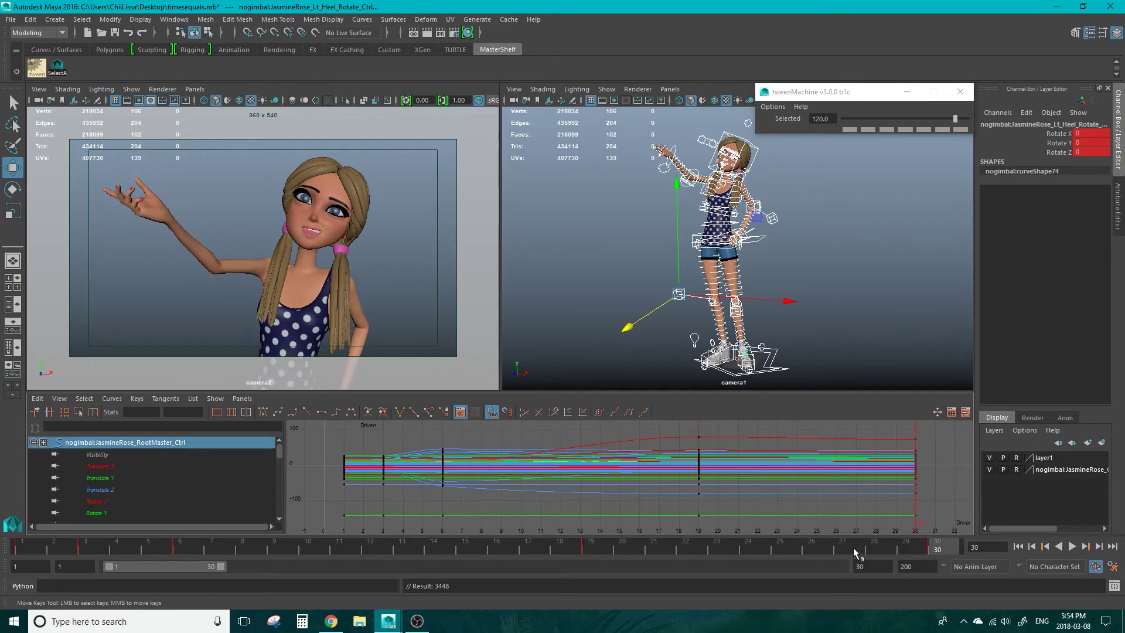
{"action": "left_click_drag", "start_coordinate": [164, 542], "coordinate": [1046, 530]}
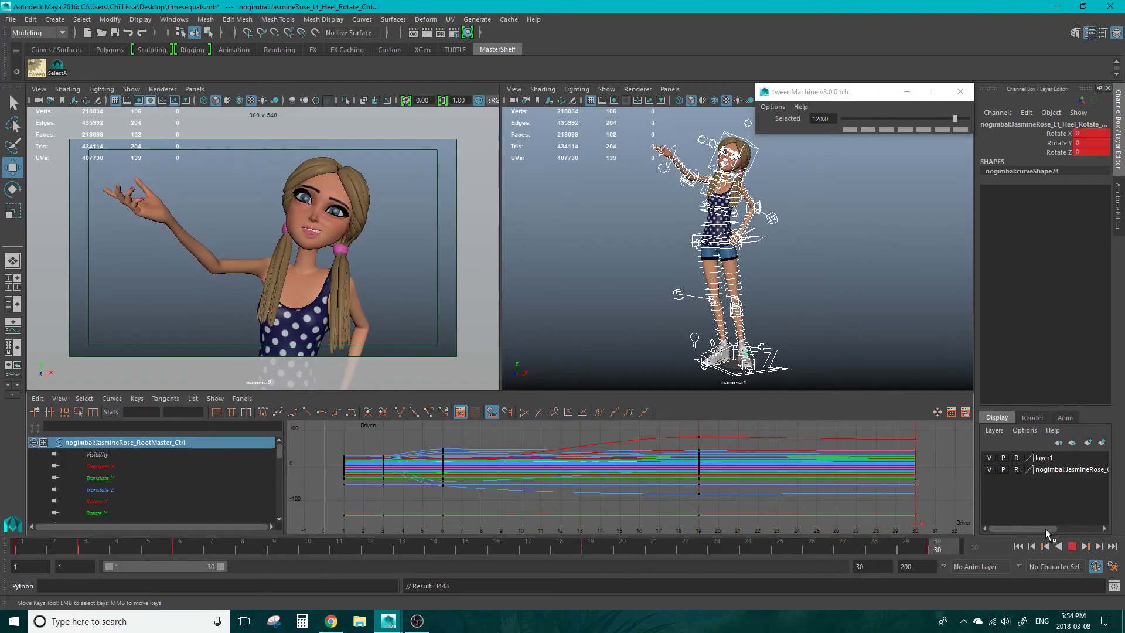
{"action": "left_click", "coordinate": [1072, 546]}
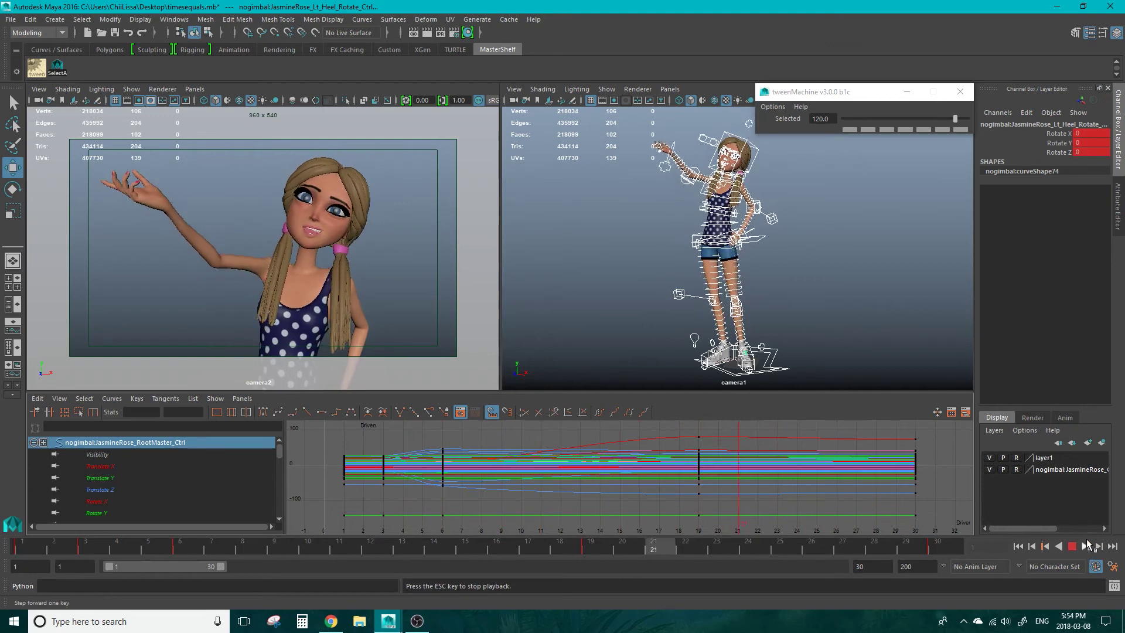
{"action": "key", "text": "Escape"}
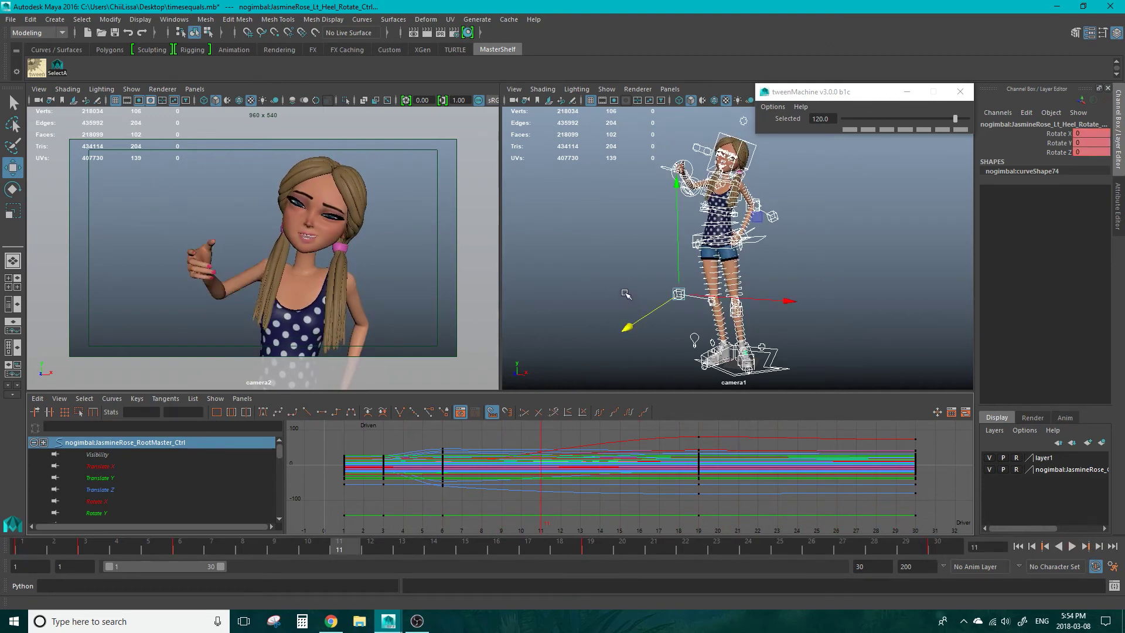
Step: Clear the selection of all controls and select the character's right hand FK control
{"action": "left_click", "coordinate": [598, 283]}
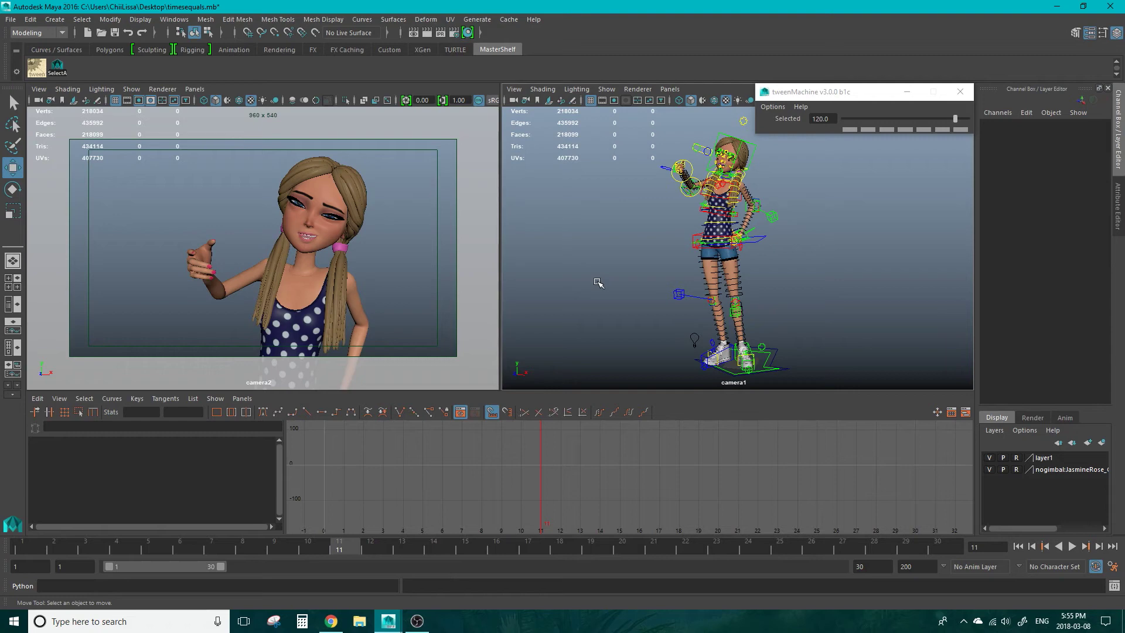
{"action": "key", "text": "ctrl+z"}
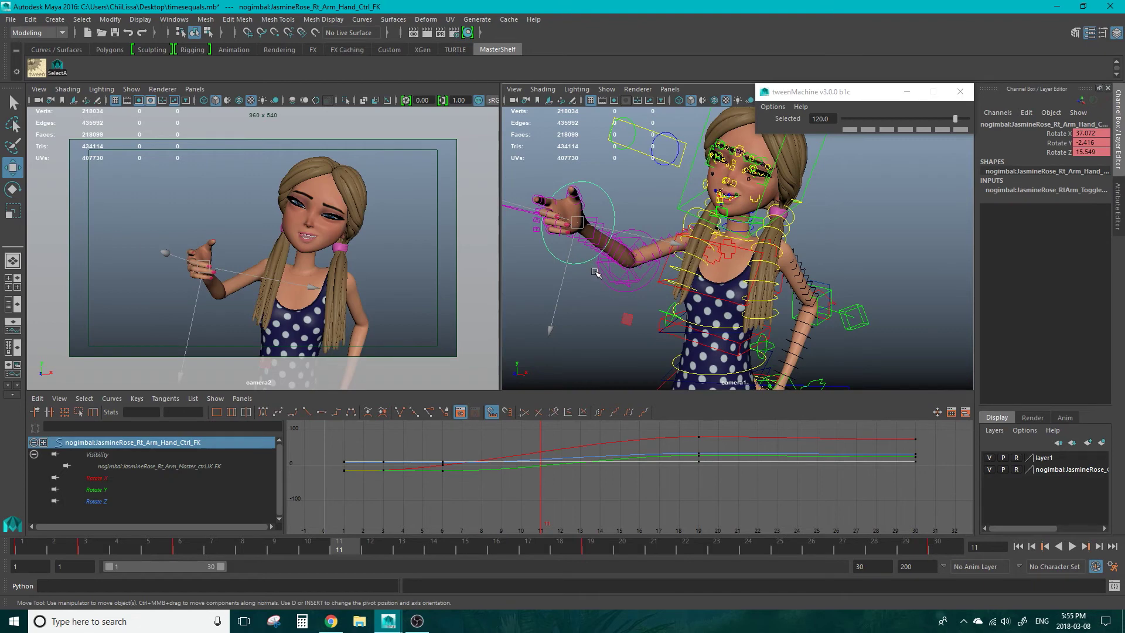
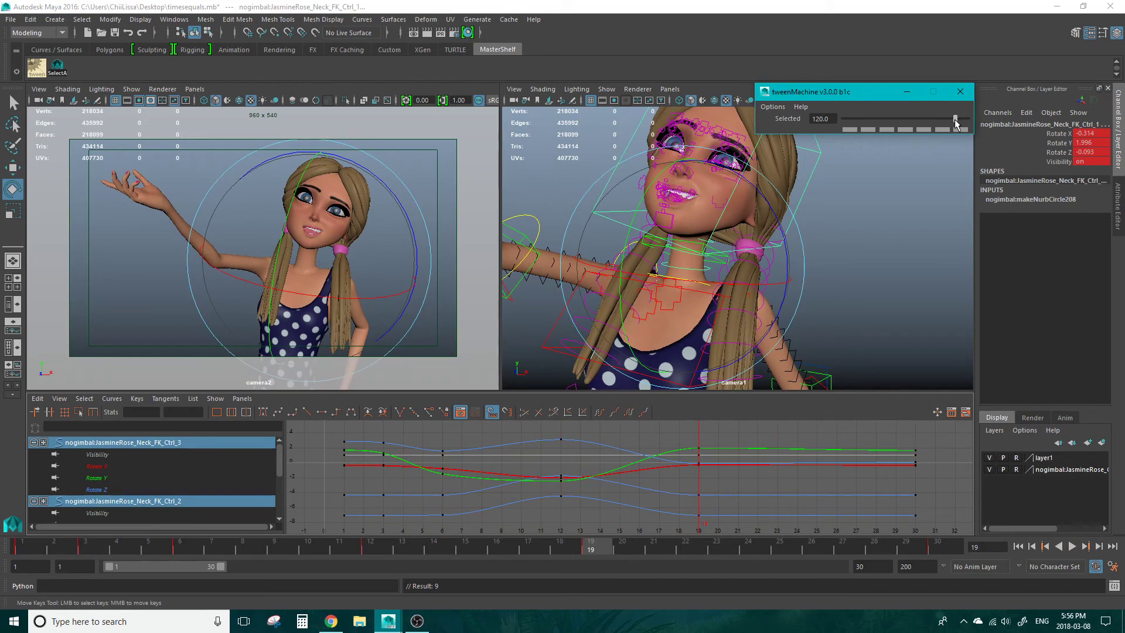
Step: Set the neck controls' tween value to 115.7 at frame 19 and review the motion from frame 1
{"action": "left_click_drag", "start_coordinate": [956, 121], "coordinate": [953, 122]}
{"action": "key", "text": "alt+v"}
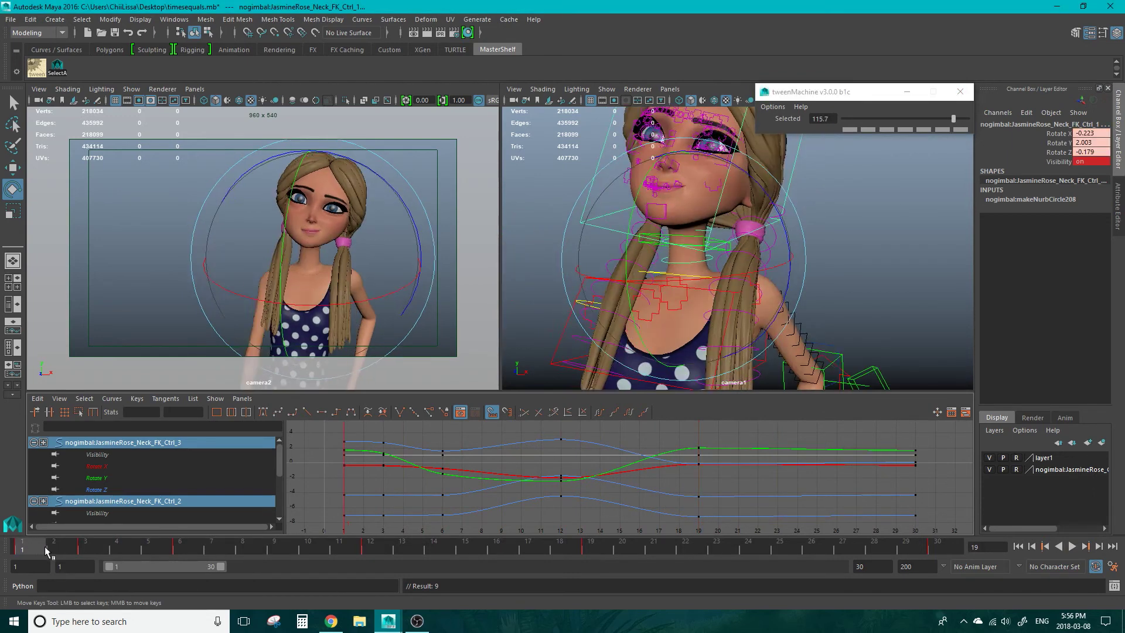
{"action": "key", "text": "alt+v"}
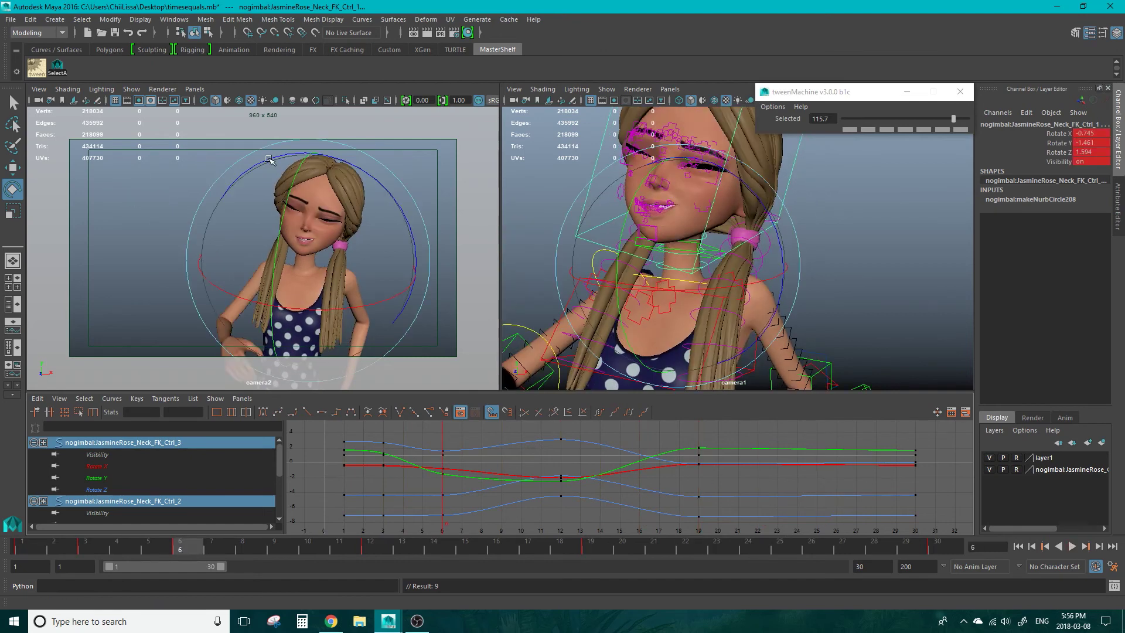
Step: Rotate the neck FK controls at frame 6 to a Rotate Z of about 2.87, and play the animation
{"action": "left_click_drag", "start_coordinate": [268, 158], "coordinate": [265, 163]}
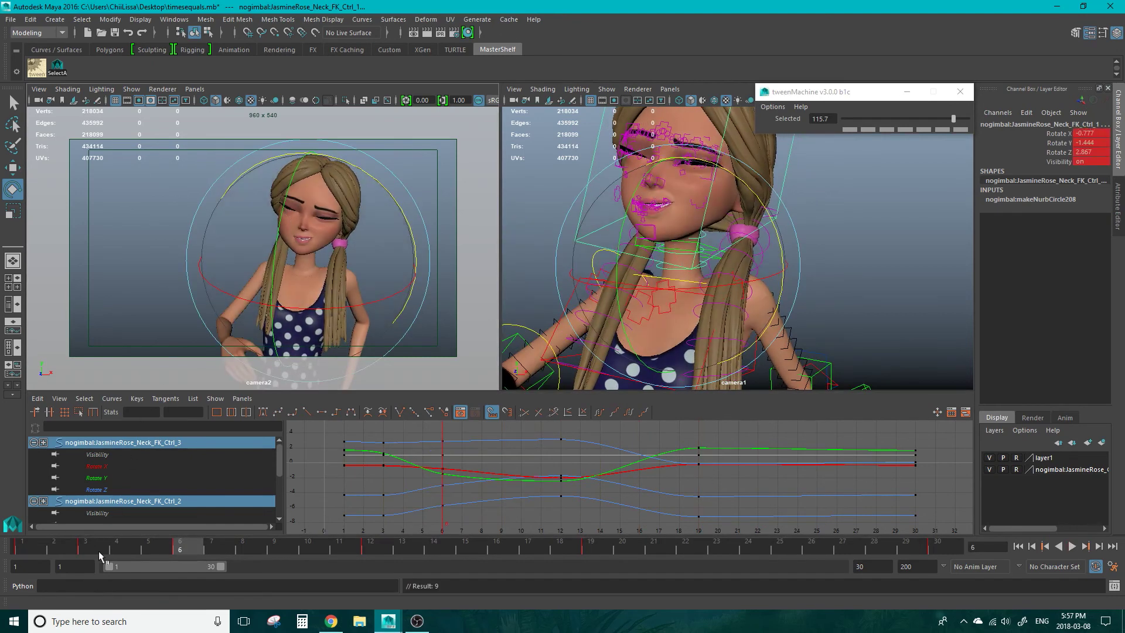
{"action": "key", "text": "alt+v"}
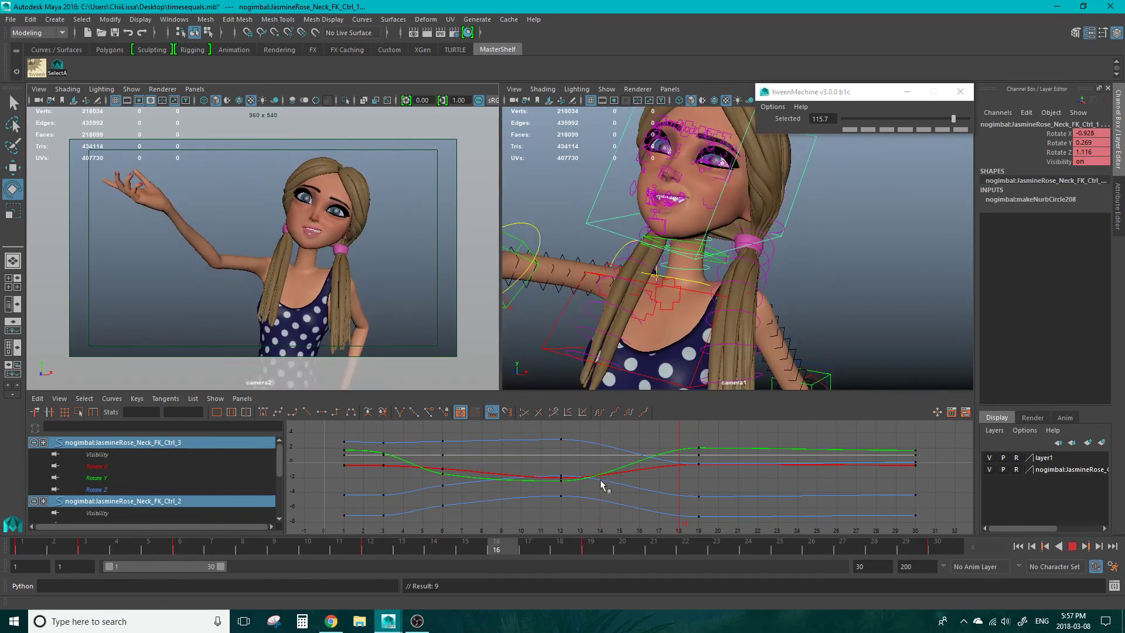
{"action": "key", "text": "alt+v"}
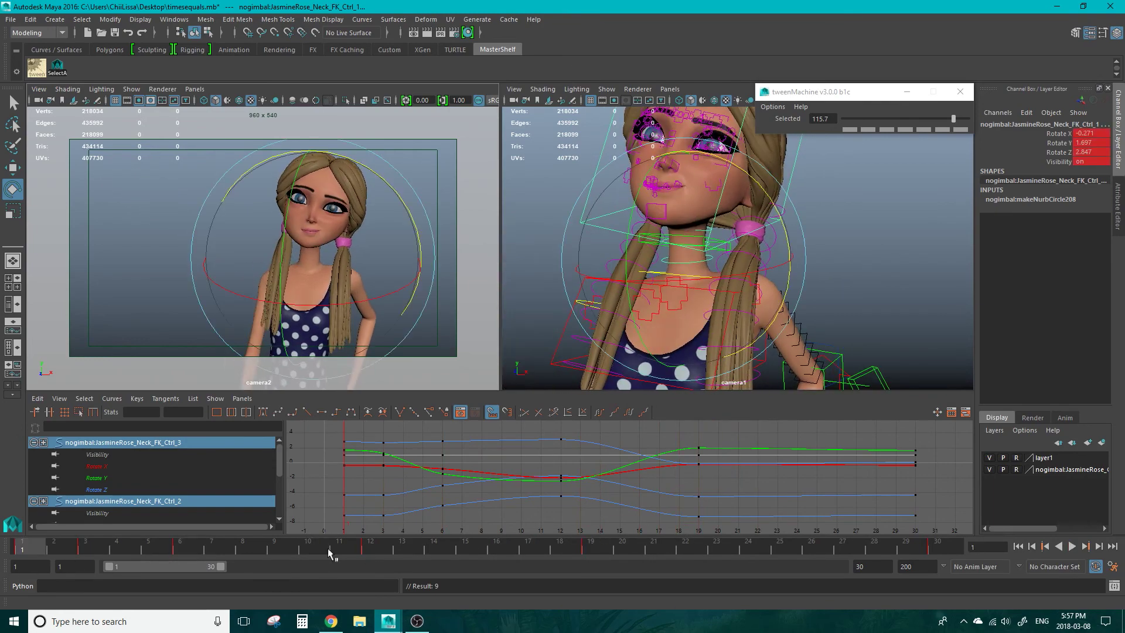
Step: Play the animation again from frame 1 to check the adjusted neck motion
{"action": "left_click", "coordinate": [1071, 546]}
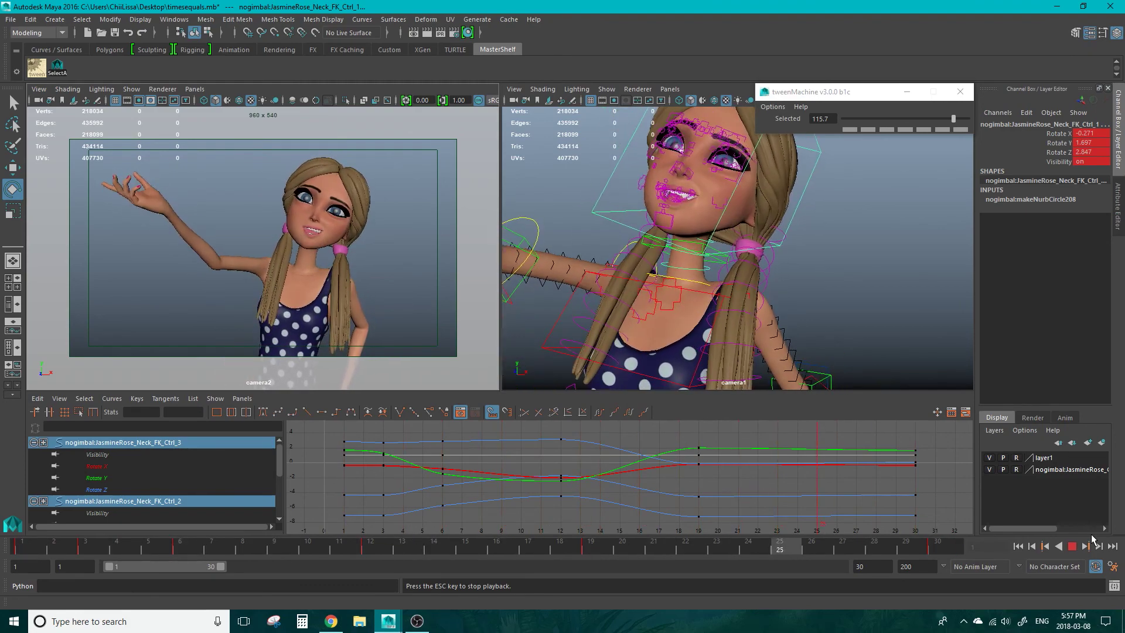
{"action": "left_click", "coordinate": [1018, 546]}
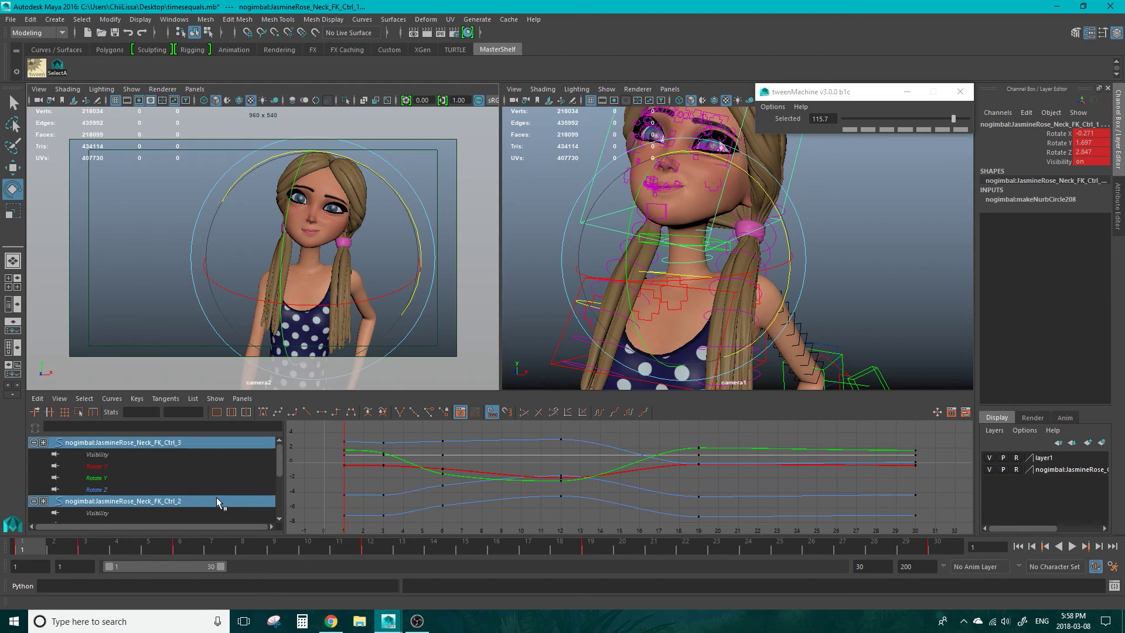
{"action": "key", "text": "alt+v"}
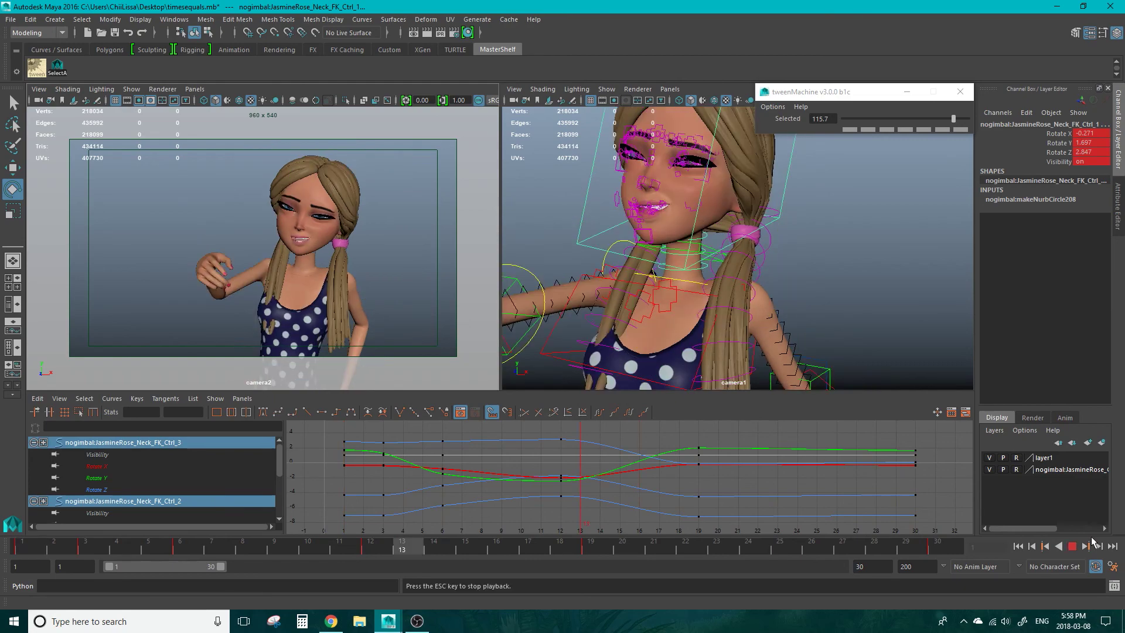